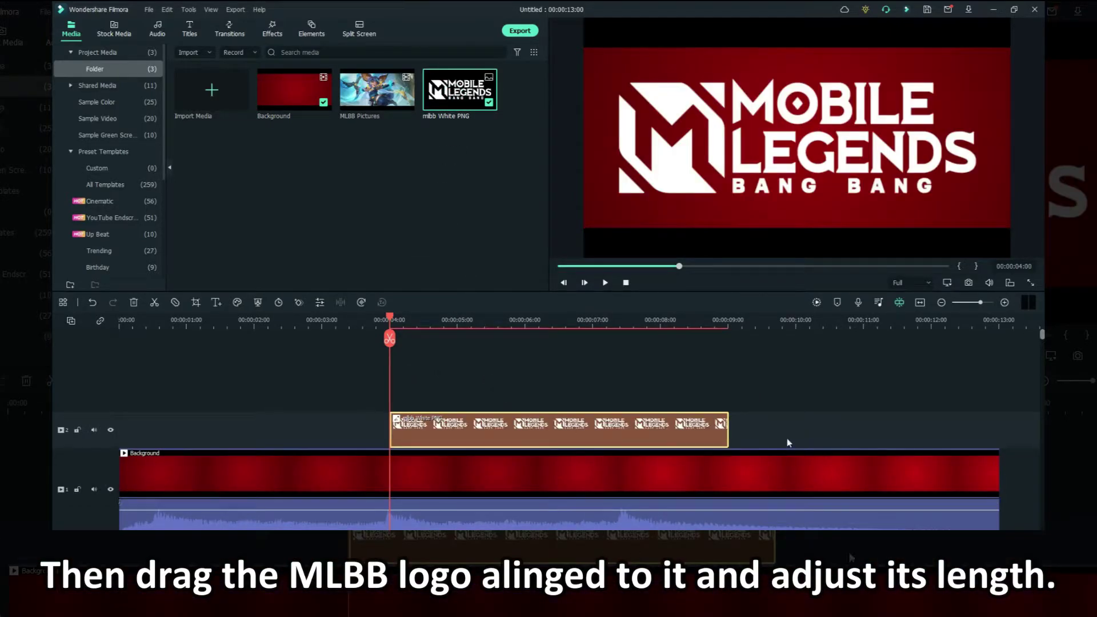
Extend the MLBB logo clip to the end of the background clip at 13 seconds and set its scale to 65%
left_click_drag(727, 429, 998, 435)
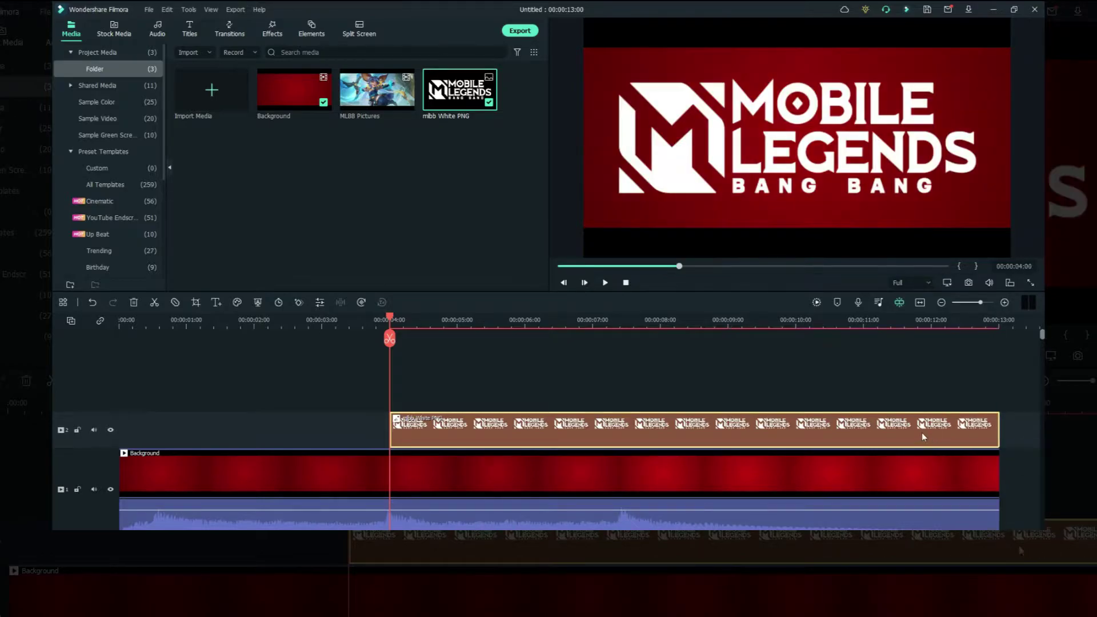
right_click(686, 429)
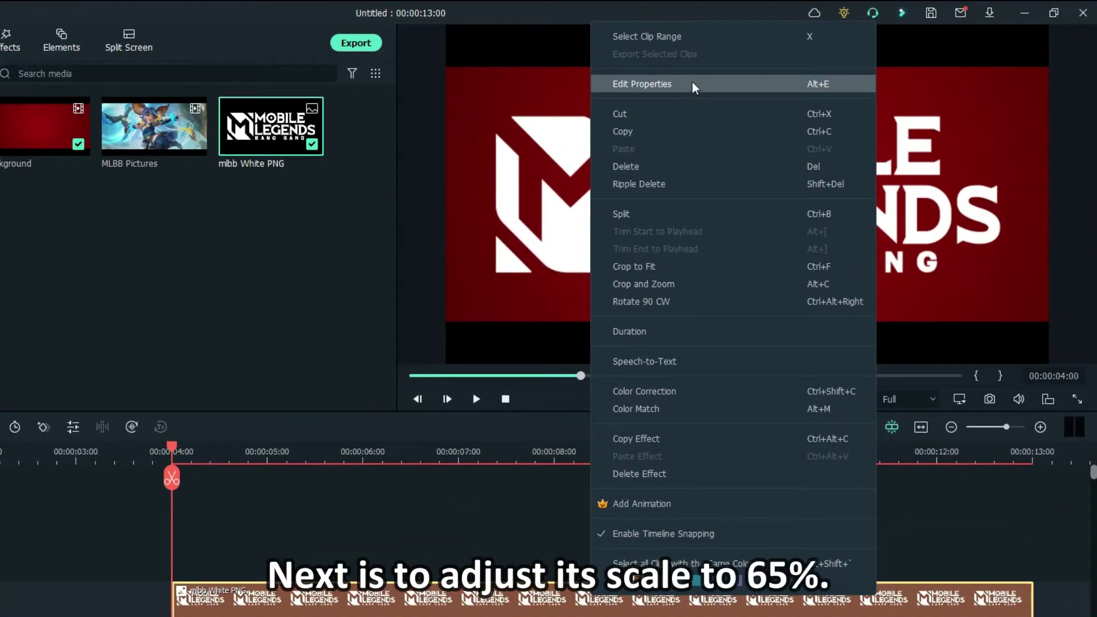
left_click(642, 84)
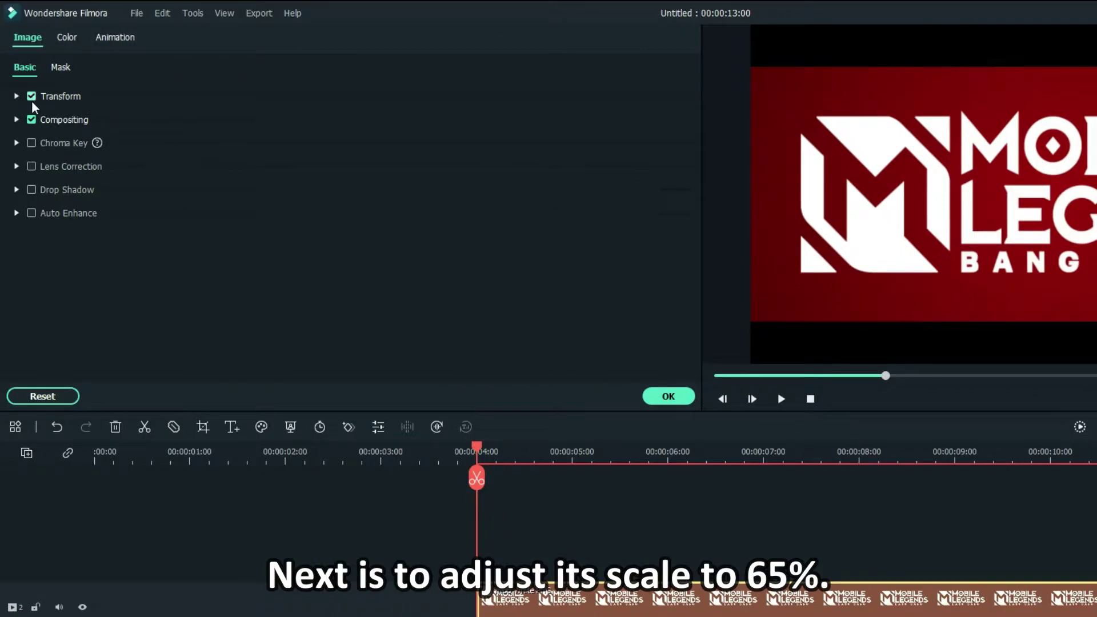
left_click(16, 97)
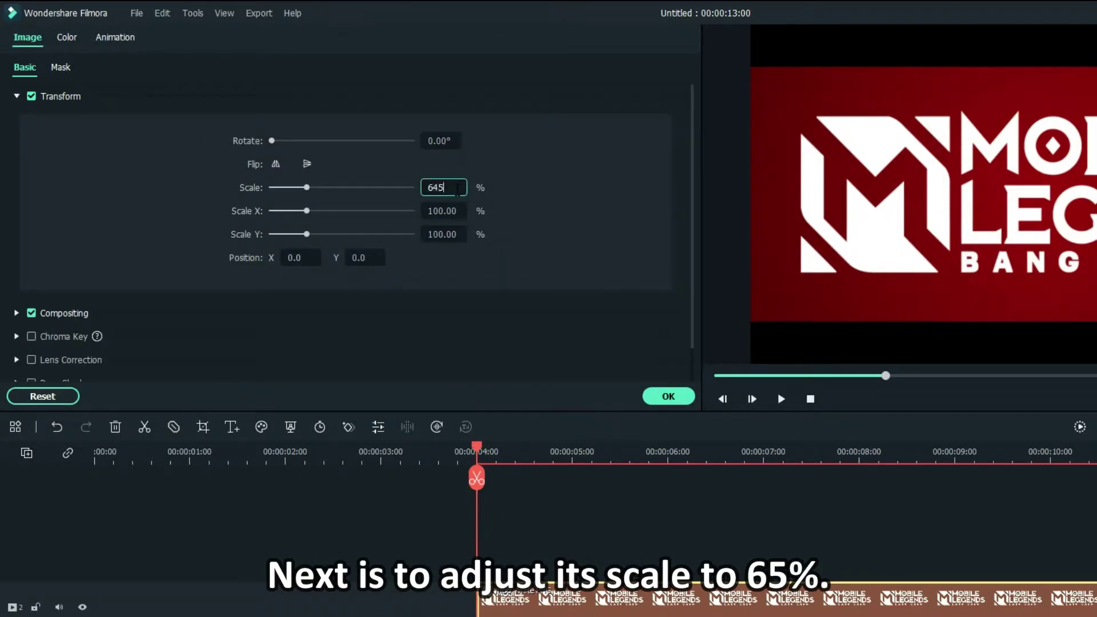
left_click(456, 190)
type("645")
key("BackSpace")
key("BackSpace")
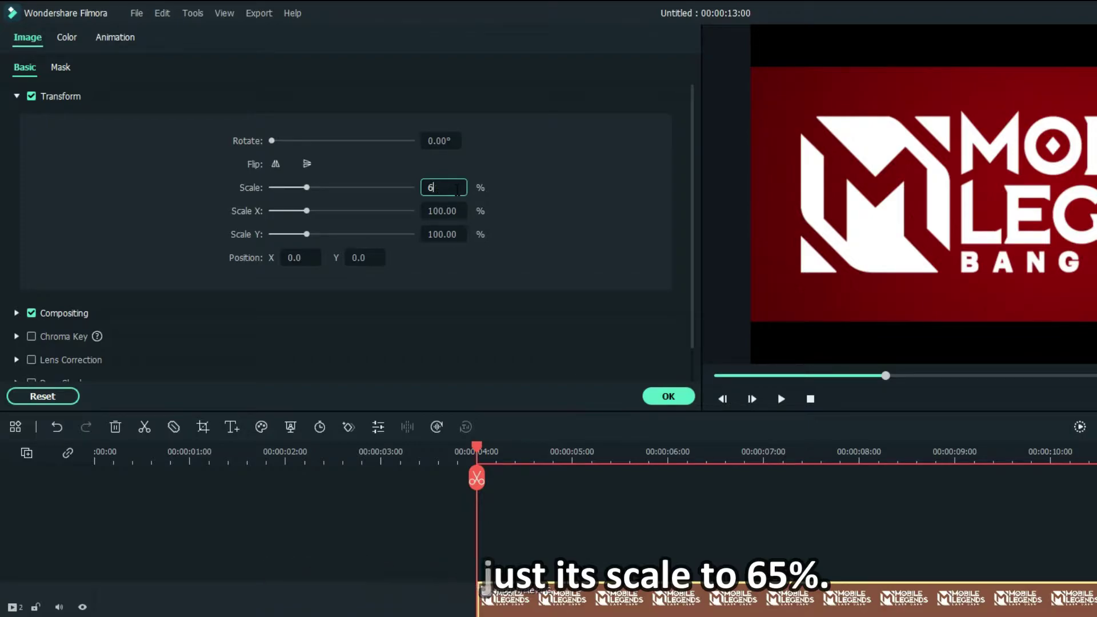
type("5")
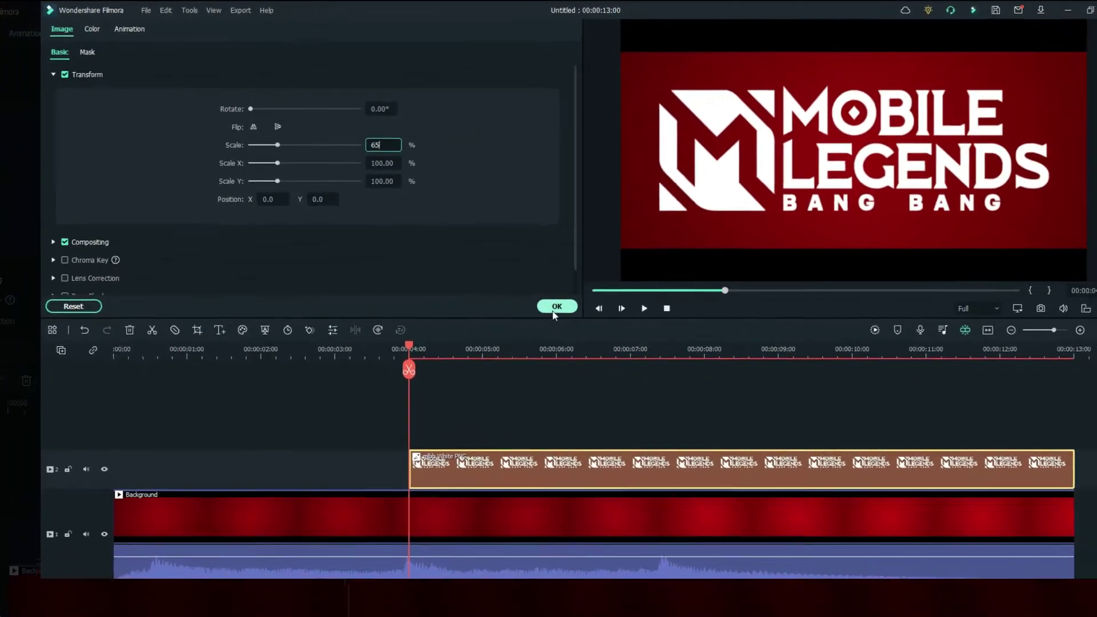
left_click(668, 396)
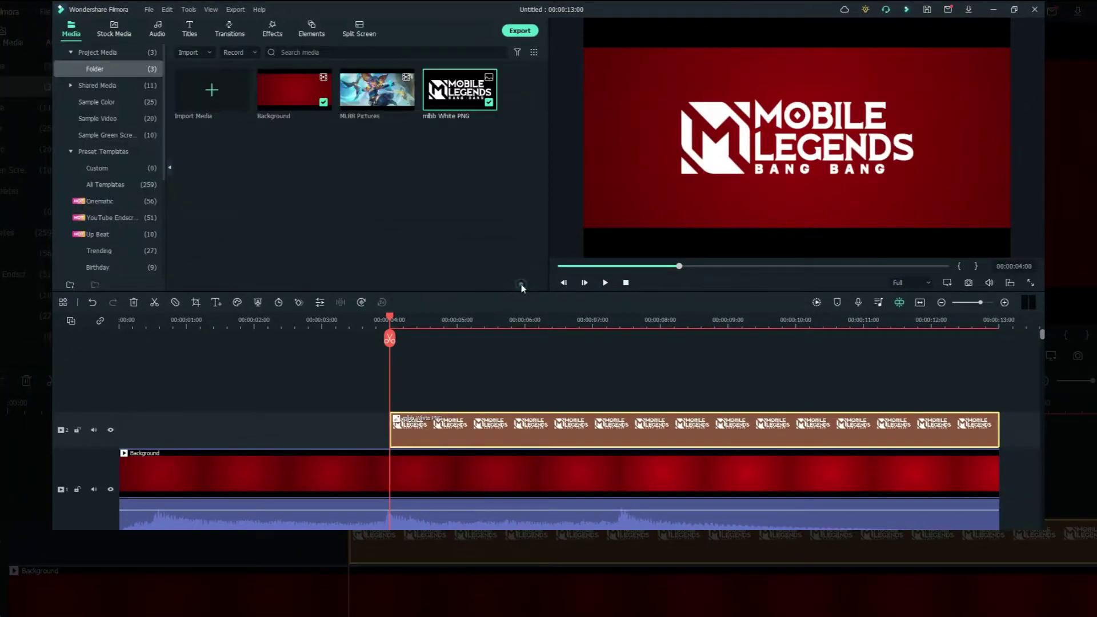
Split the logo clip at the 00:00:07:10 mark
left_click(613, 321)
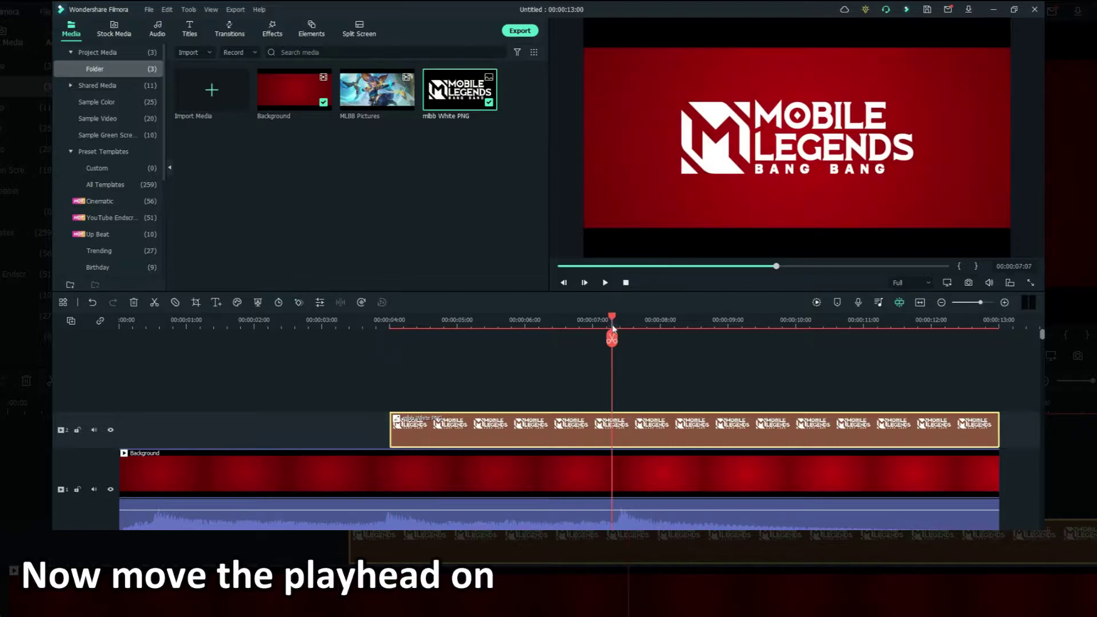
left_click_drag(618, 326, 623, 328)
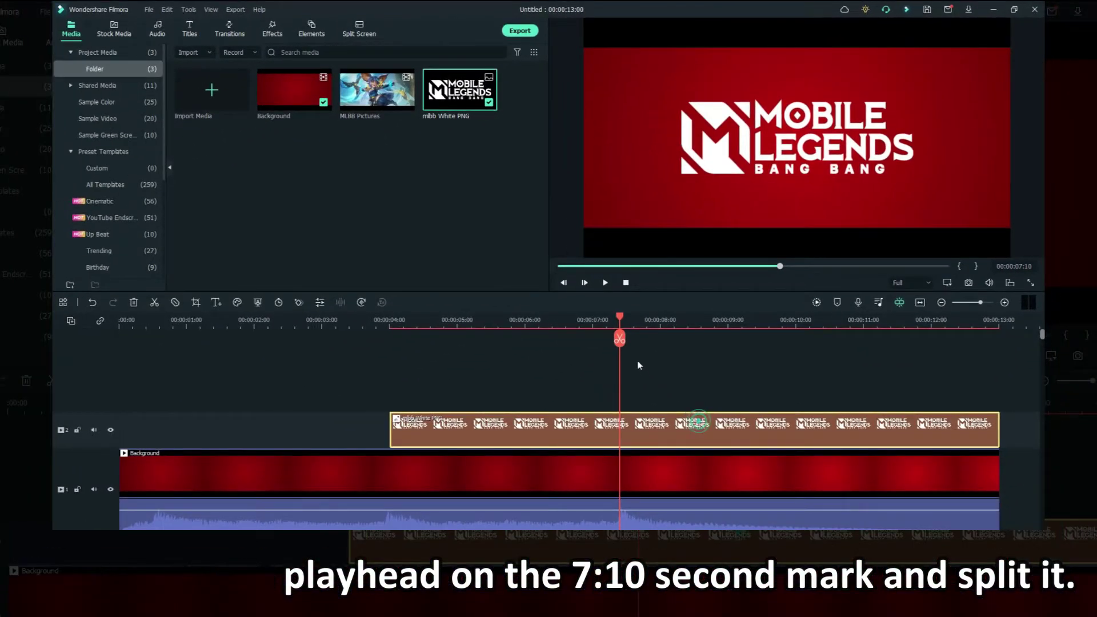
left_click(618, 339)
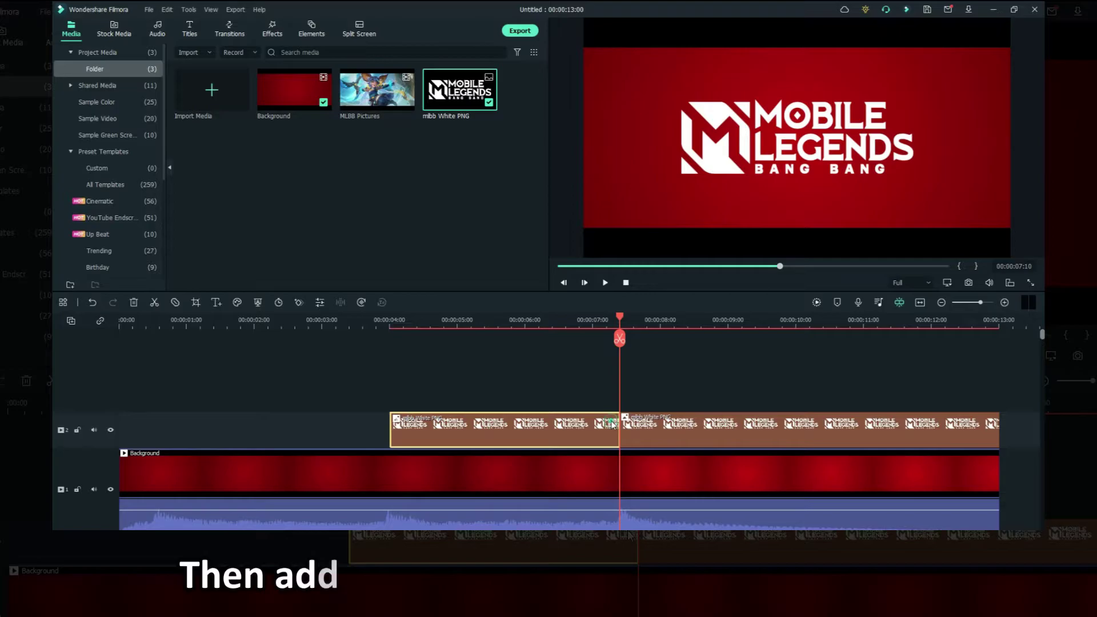
Add keyframes at the end (7:10) and start (4:00) of the first logo segment, enlarging the logo at the start keyframe
left_click(298, 303)
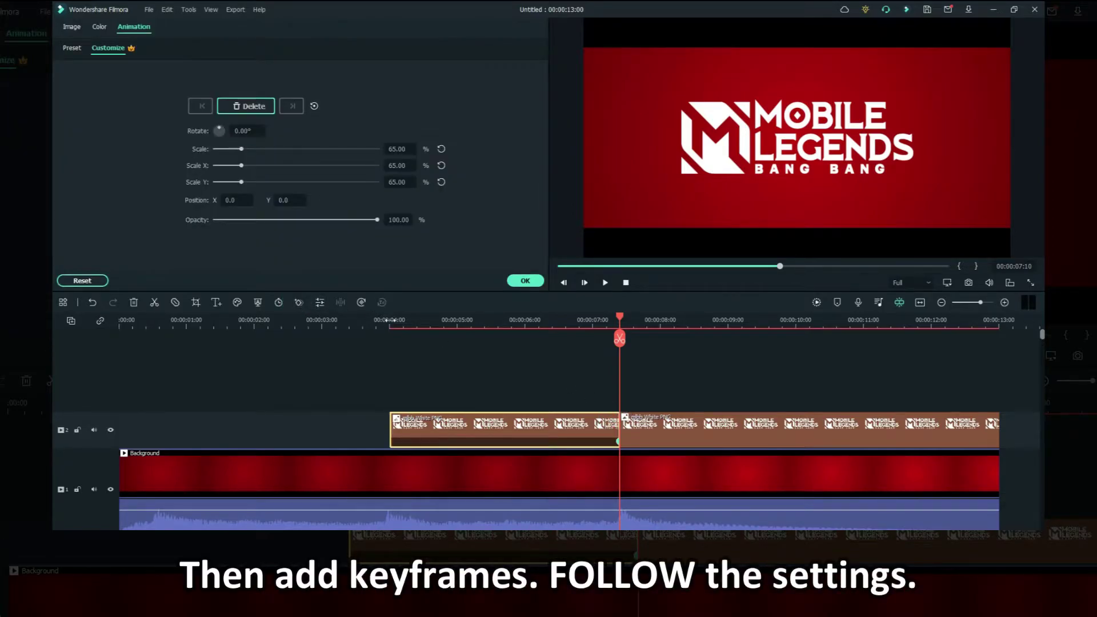
left_click(391, 320)
left_click(409, 430)
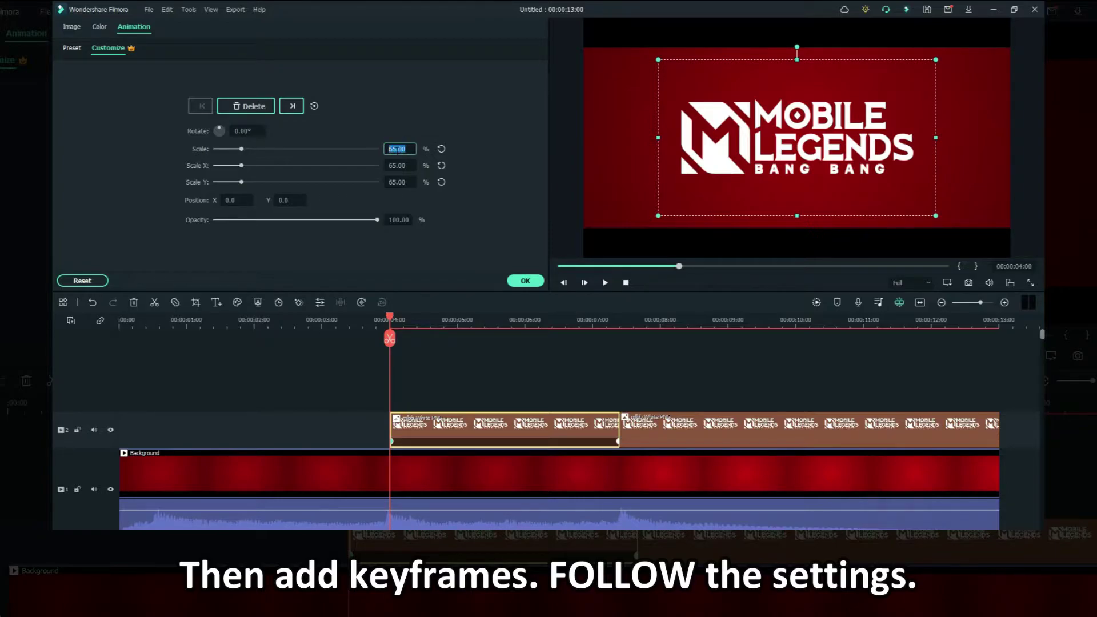
left_click(524, 281)
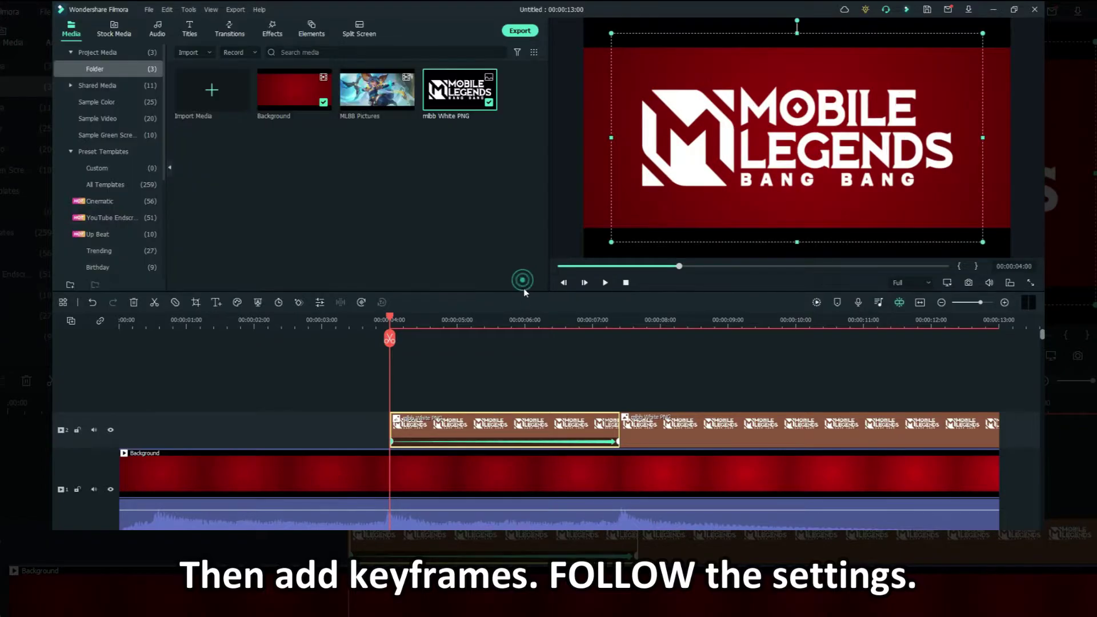
left_click(540, 321)
left_click_drag(541, 321, 476, 337)
Add a Dissolve transition at the beginning of the first logo segment and shorten it to about half a second
left_click(227, 29)
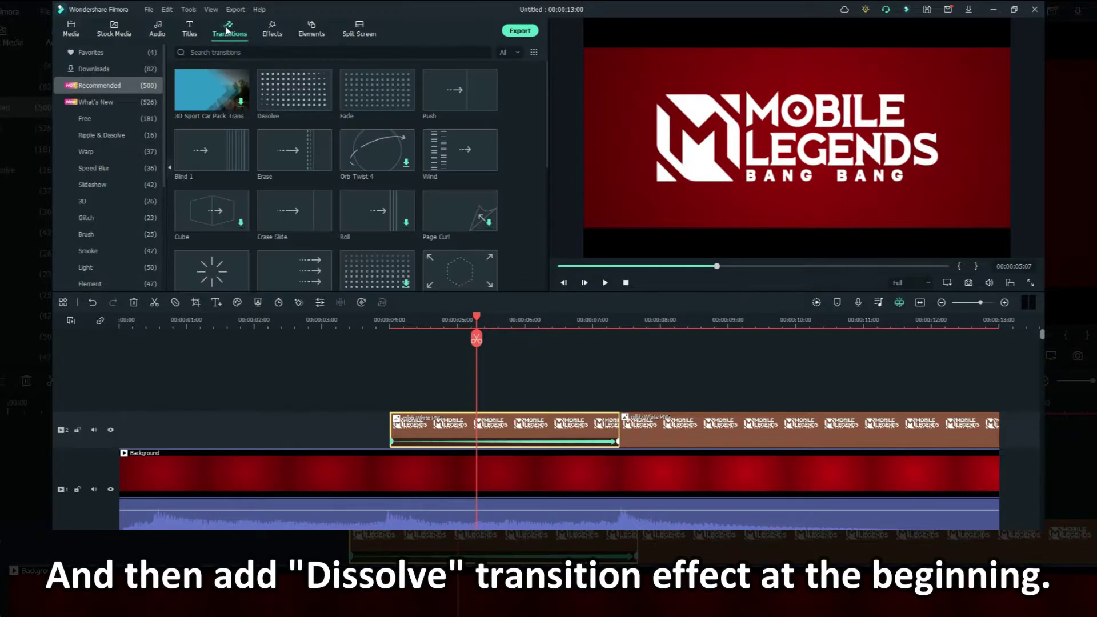
left_click_drag(294, 90, 403, 422)
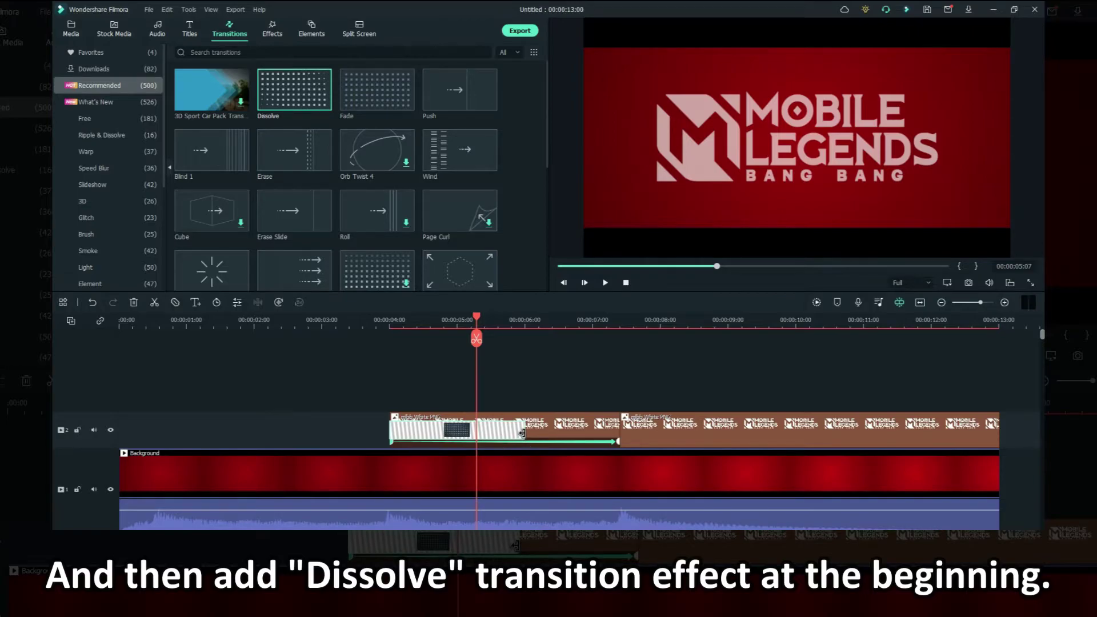
left_click_drag(520, 432, 429, 437)
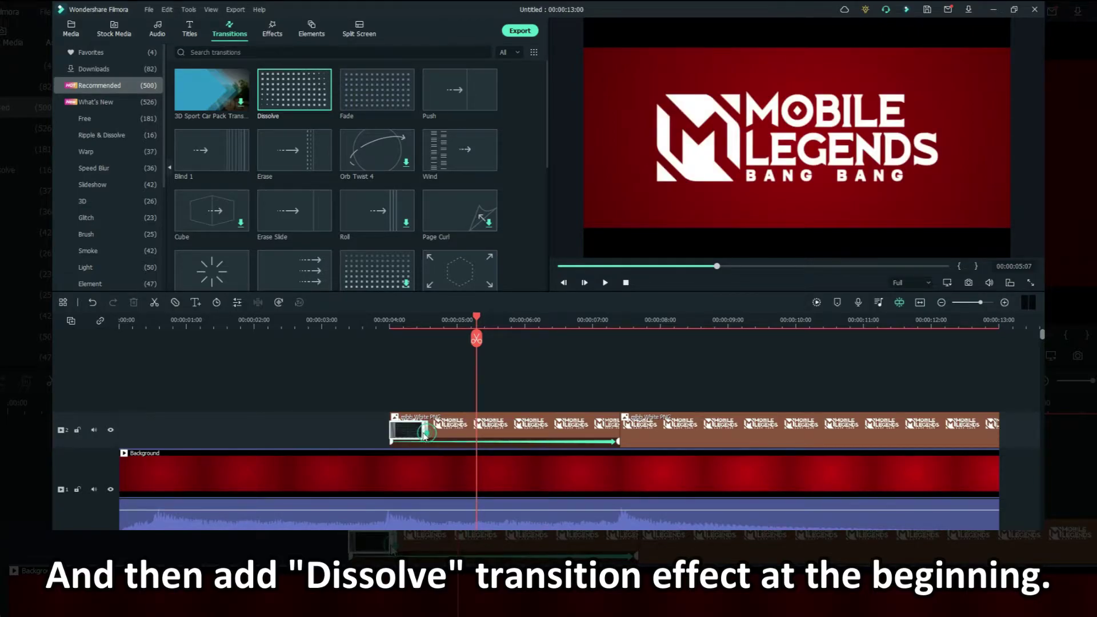
left_click(503, 378)
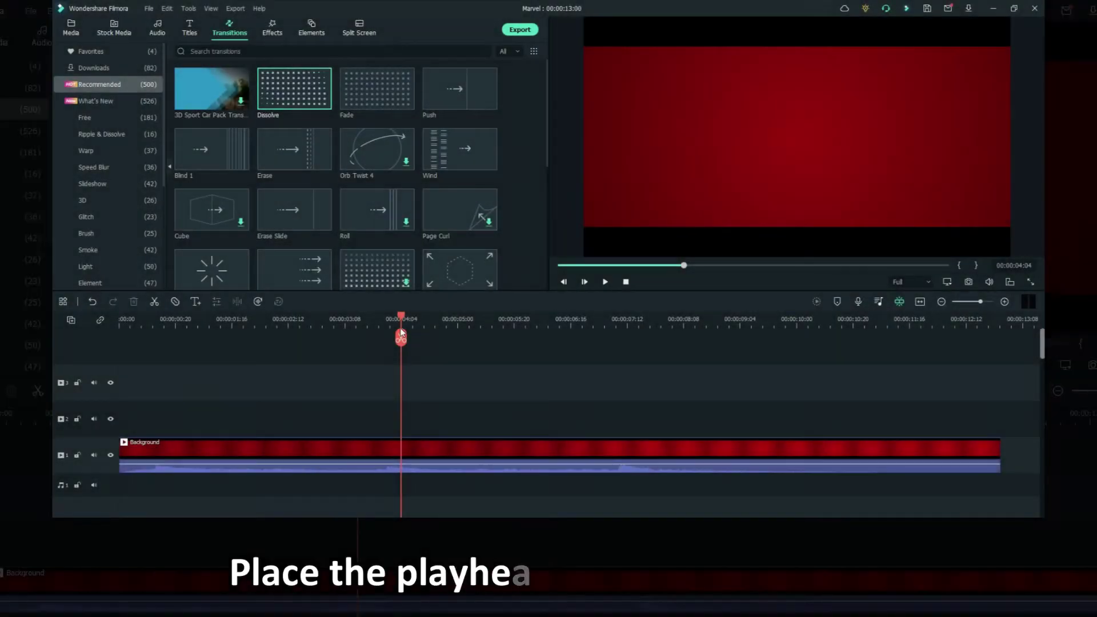
Place a Default Title on the track above the background, starting at 4 seconds and stretched to the background clip's end
left_click_drag(401, 337, 396, 334)
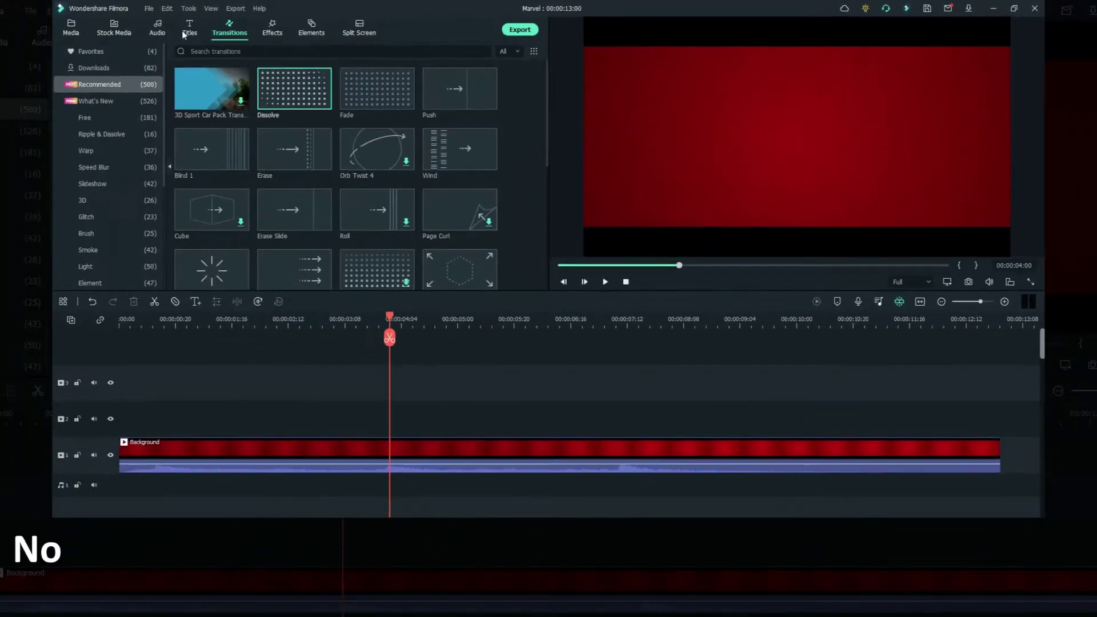
left_click(186, 32)
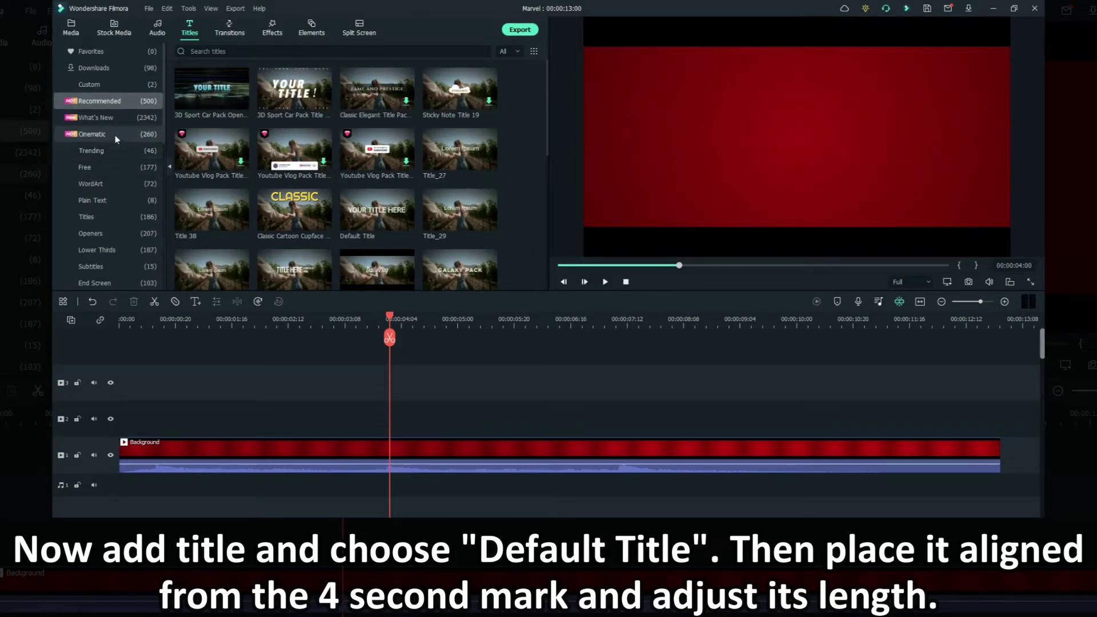
left_click(114, 167)
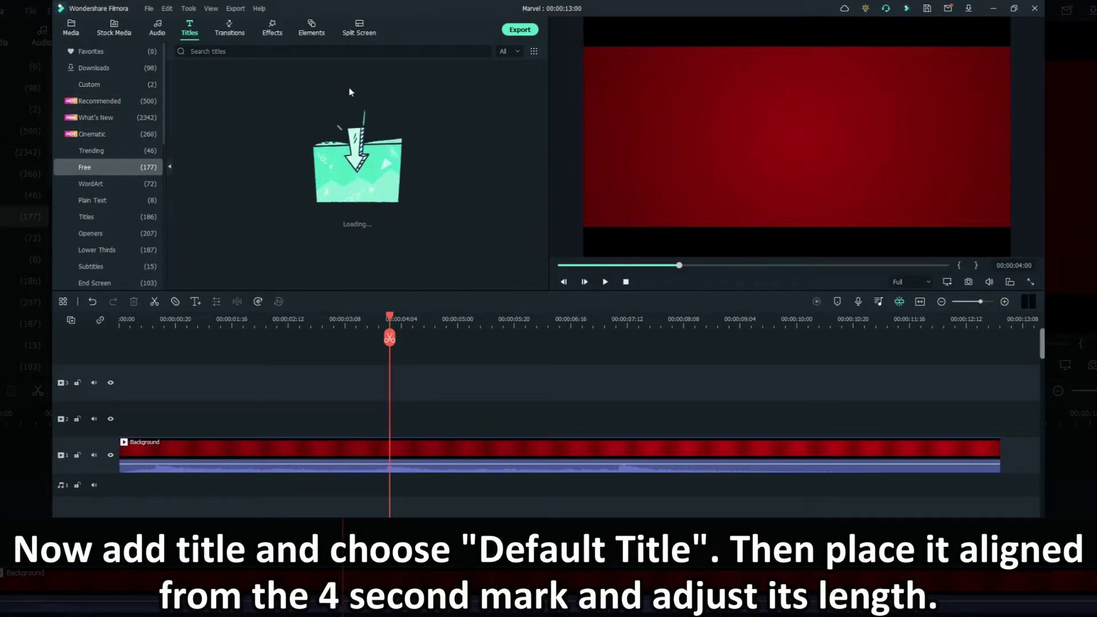
left_click_drag(427, 396, 392, 419)
left_click_drag(728, 420, 1004, 422)
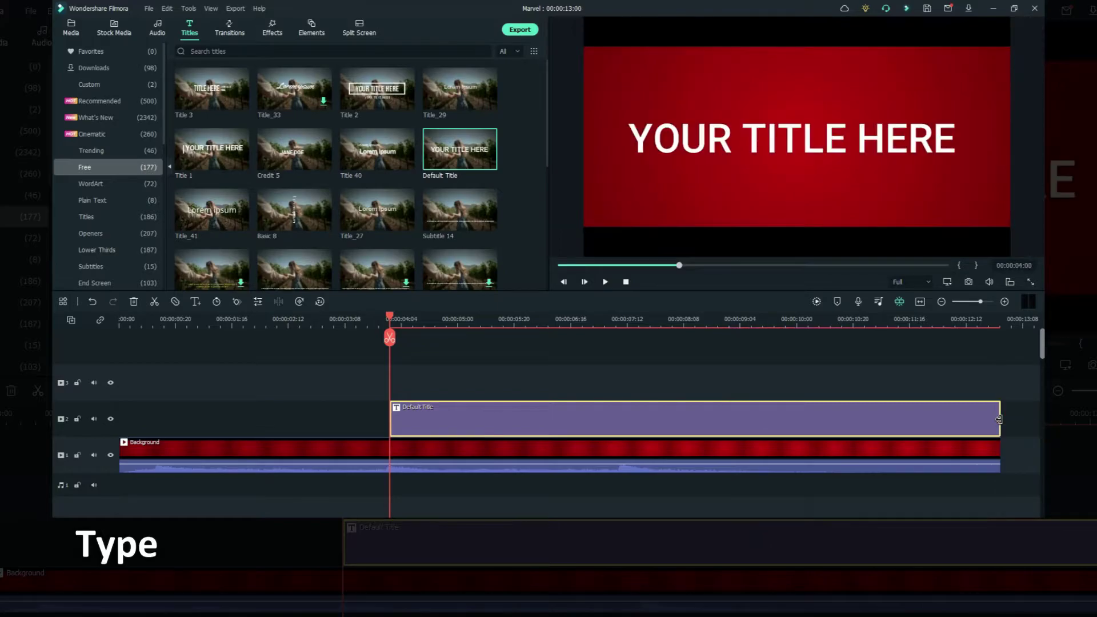
Replace the title's placeholder text with "ARZN"
double_click(495, 420)
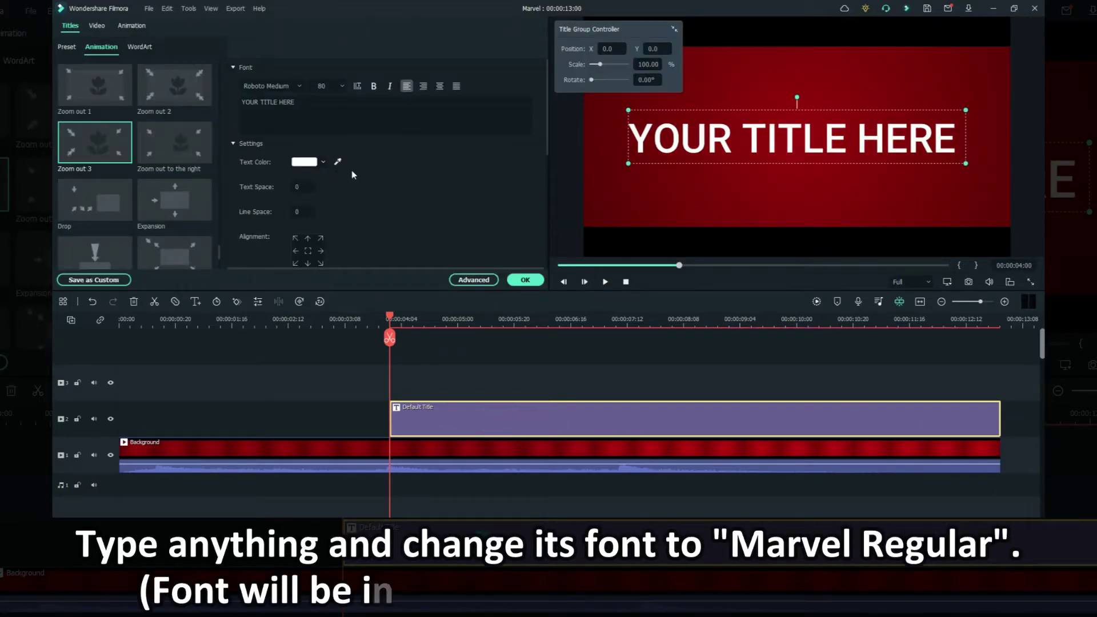
left_click(326, 114)
key("ctrl+a")
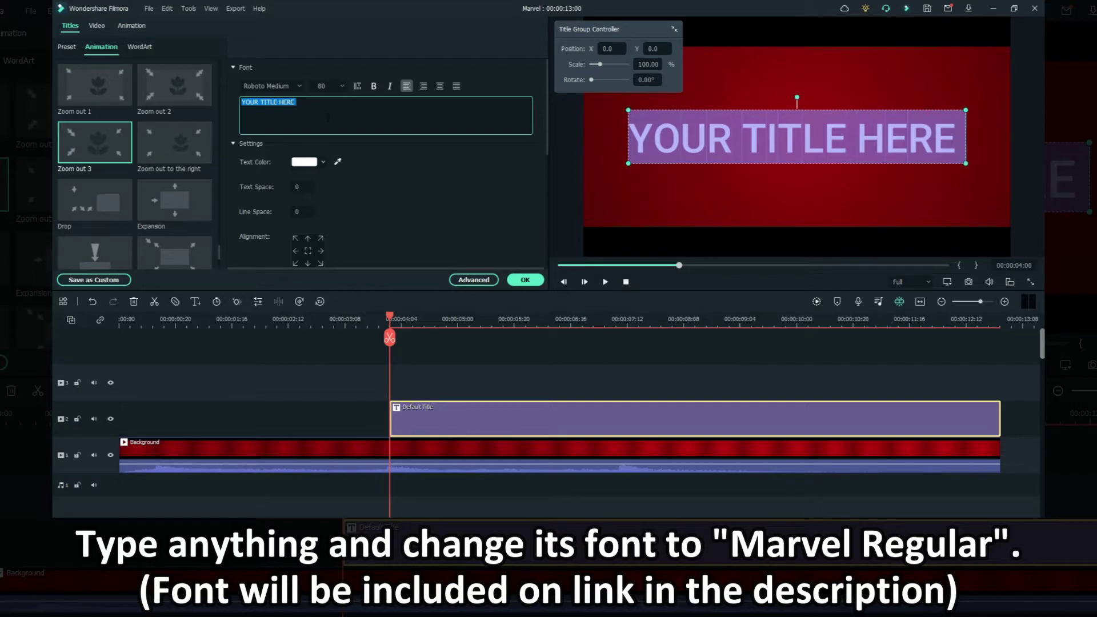
type("ARZN")
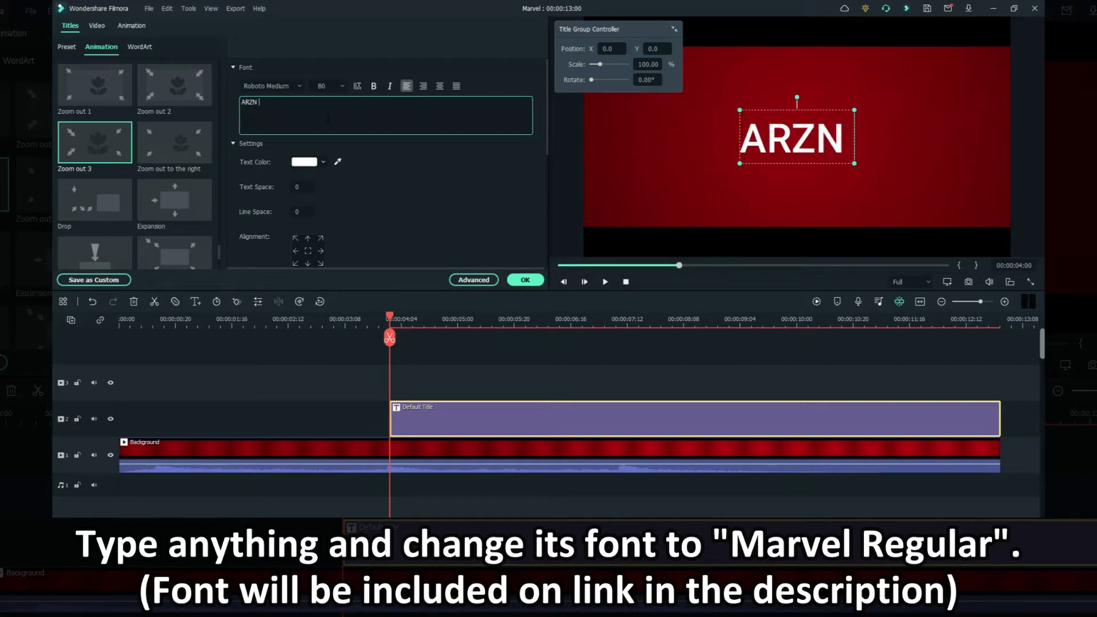
key("BackSpace")
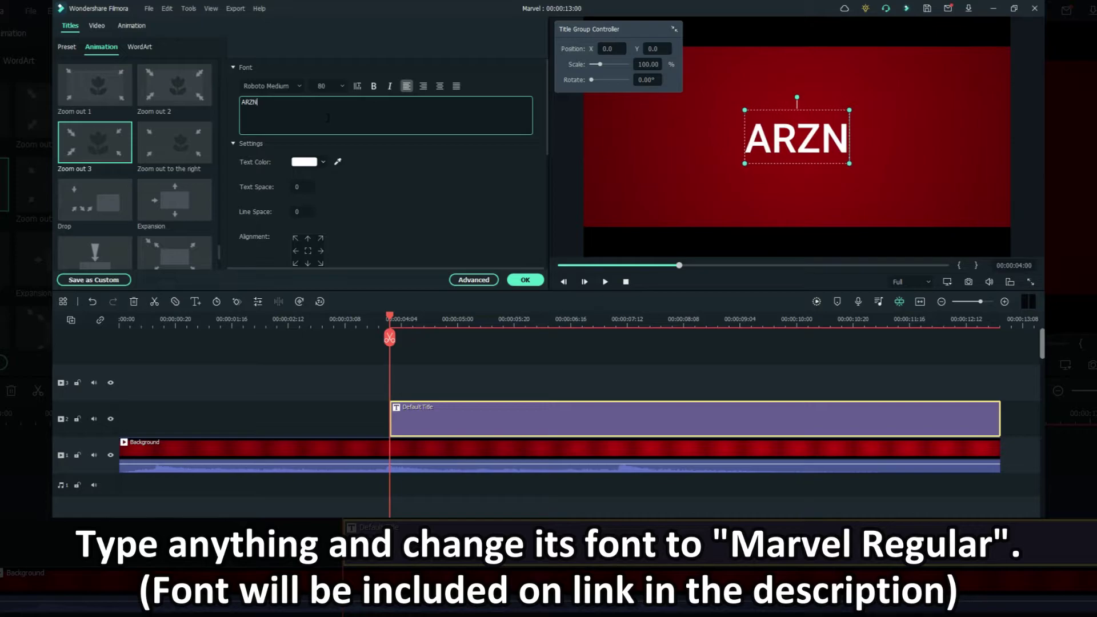
Change the title's font to Marvel Regular and leave the title editor
left_click(278, 87)
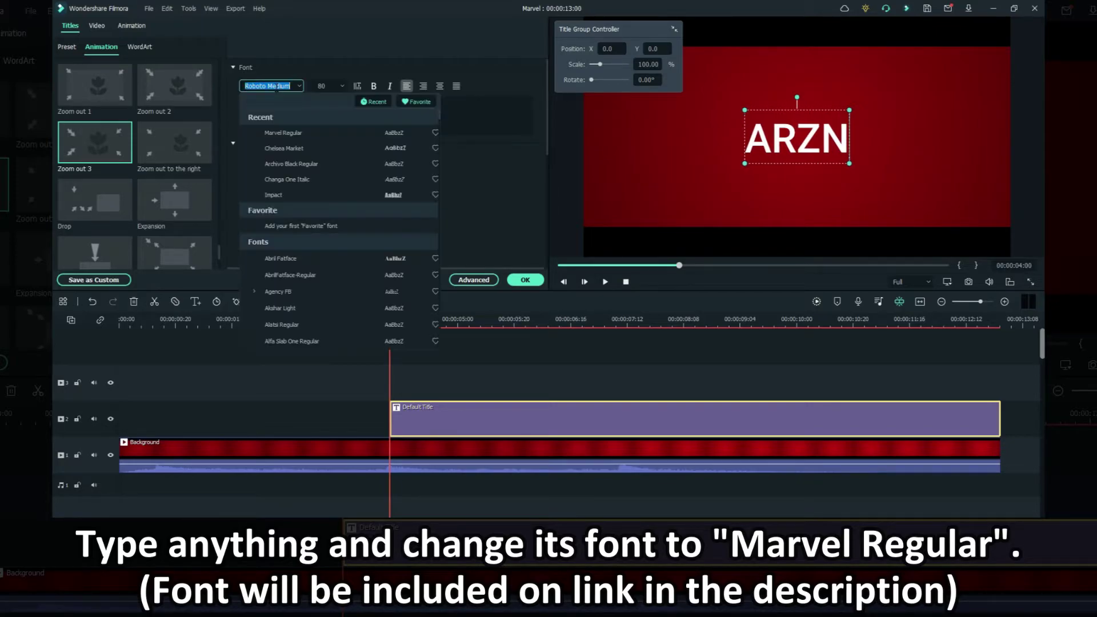
type("mar")
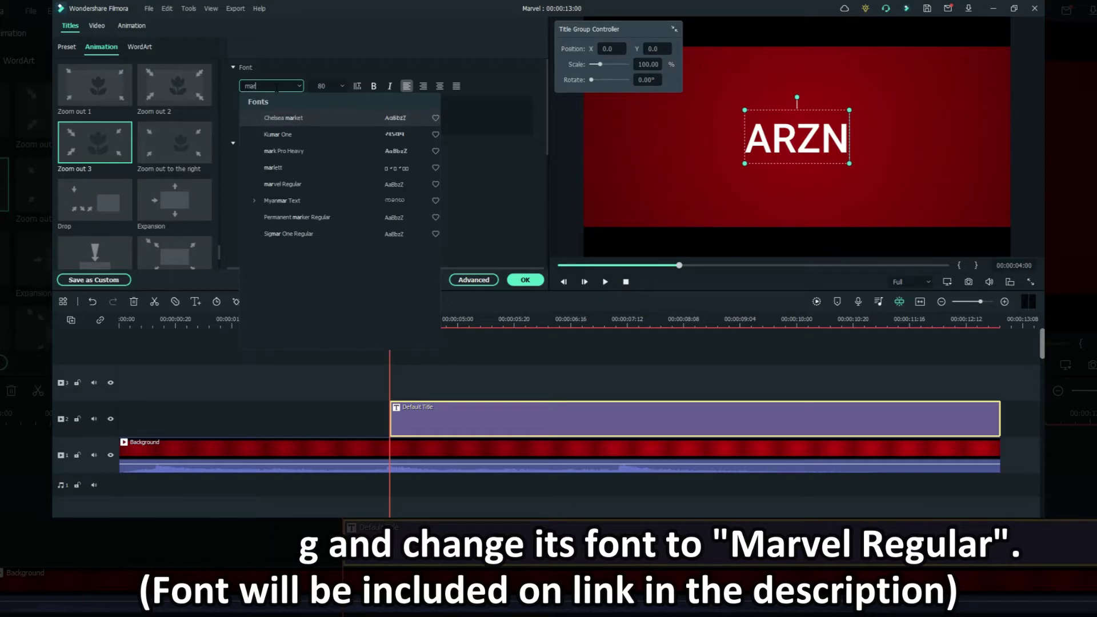
type("ve")
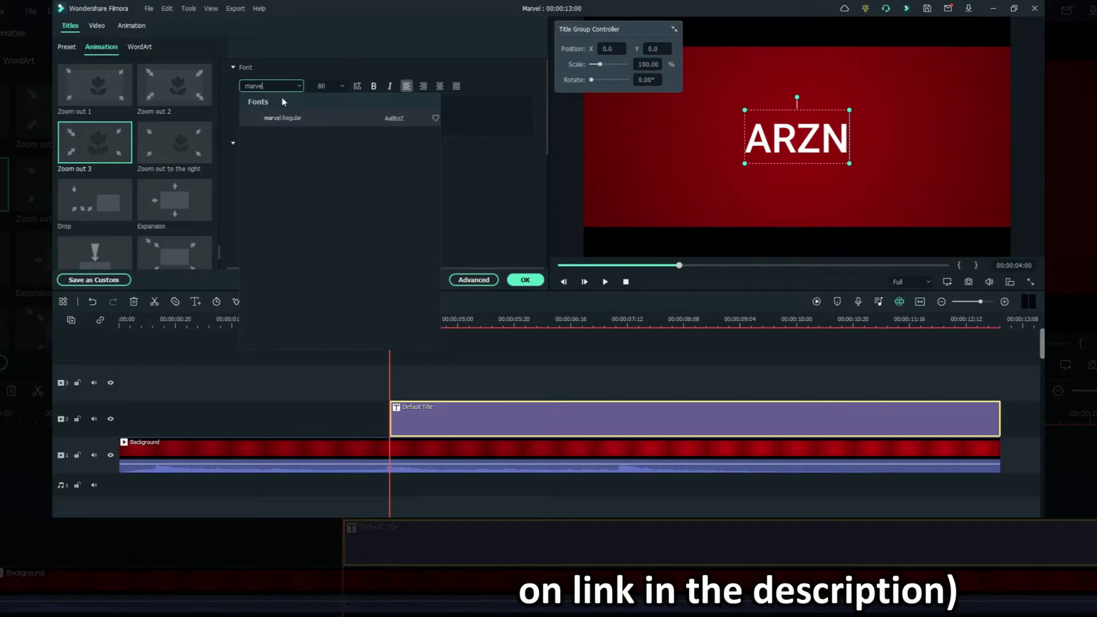
left_click(284, 118)
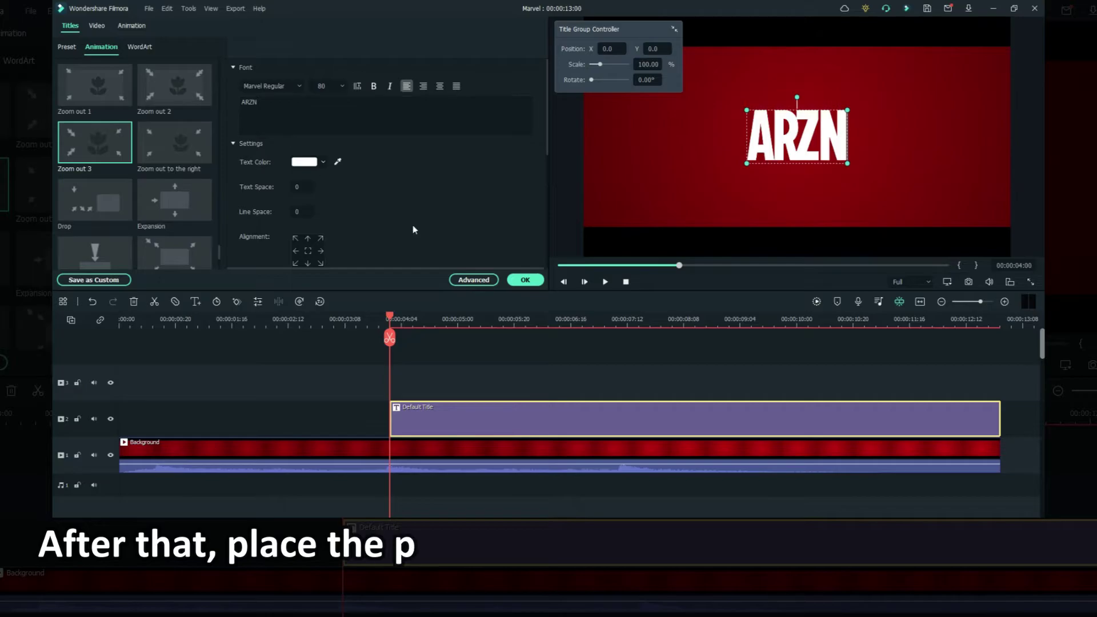
left_click(512, 345)
left_click(511, 345)
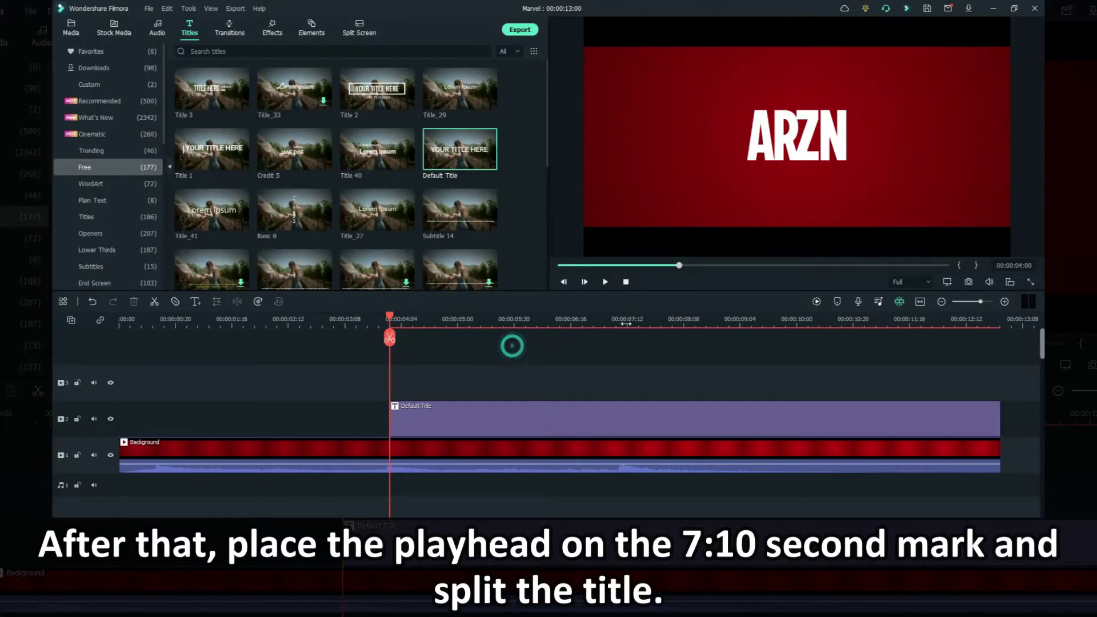
Split the title clip at the 00:00:07:10 mark
left_click(608, 322)
left_click_drag(609, 322, 622, 327)
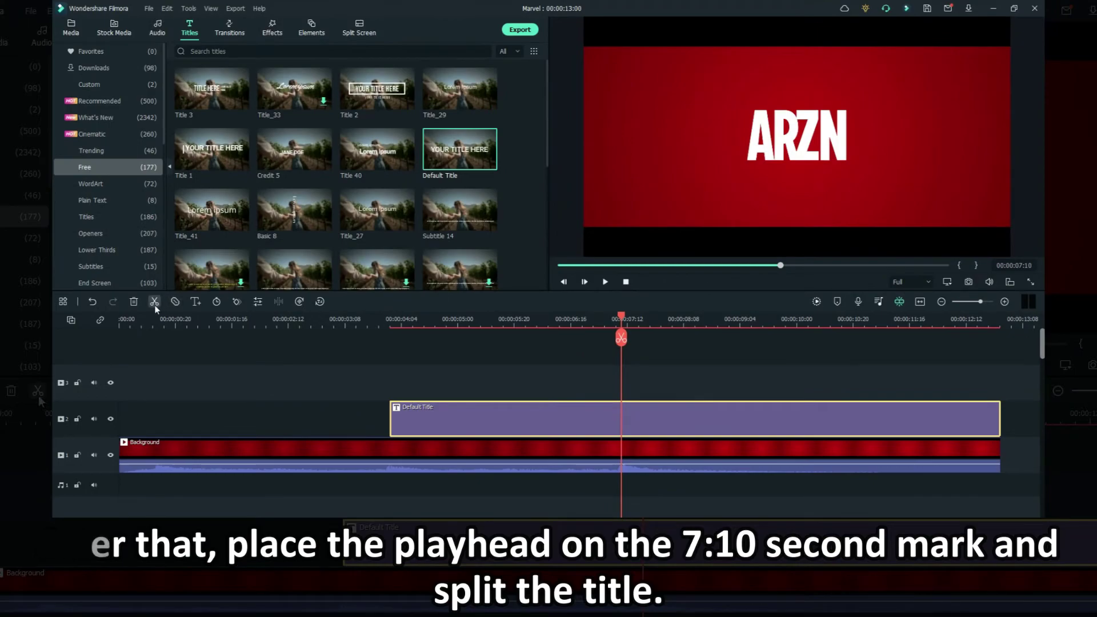
left_click(154, 302)
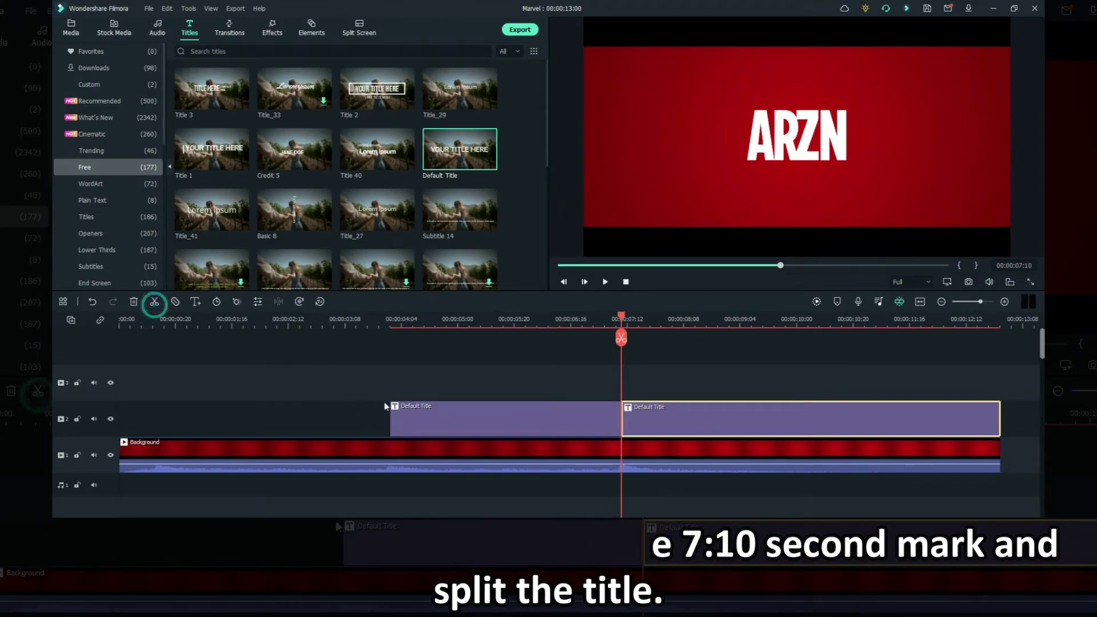
Add a Dissolve transition at the beginning of the first title segment
left_click(413, 406)
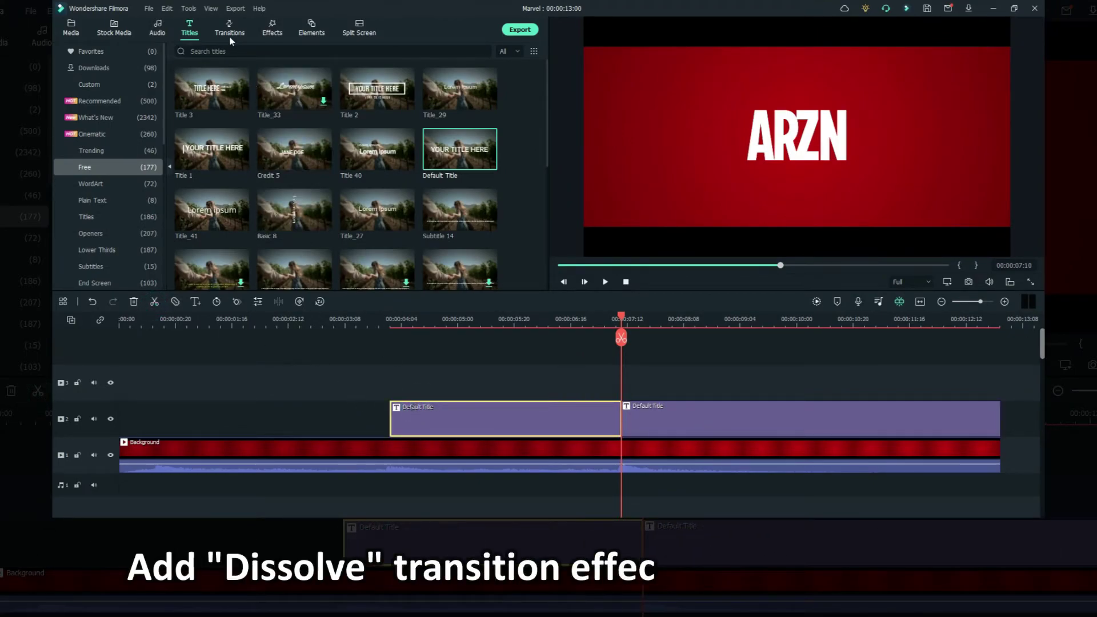
left_click(229, 29)
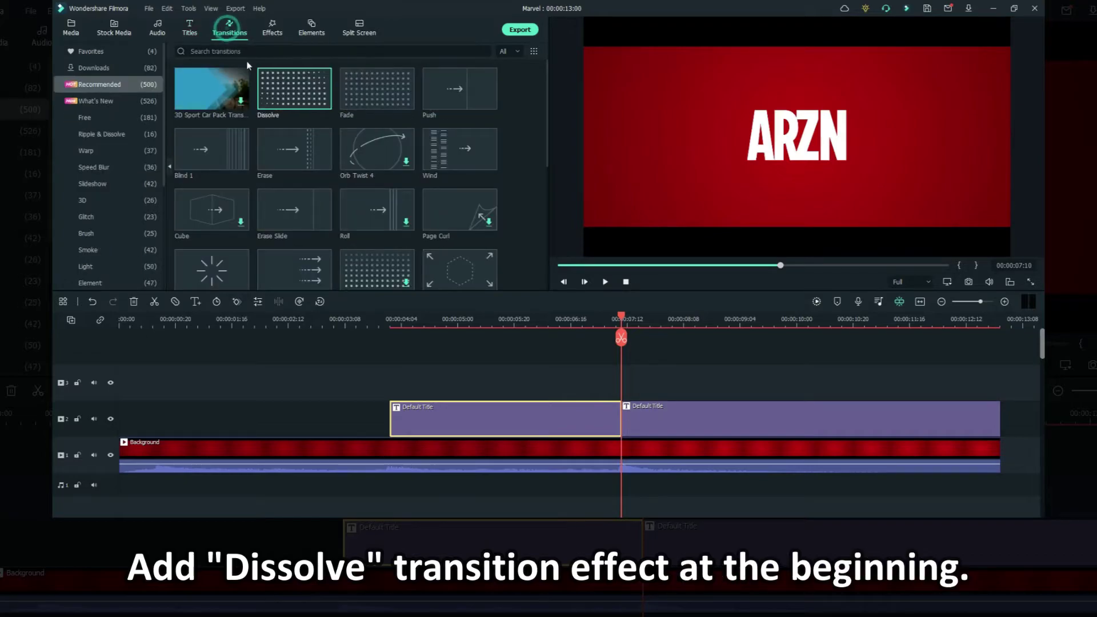
left_click_drag(279, 96, 401, 381)
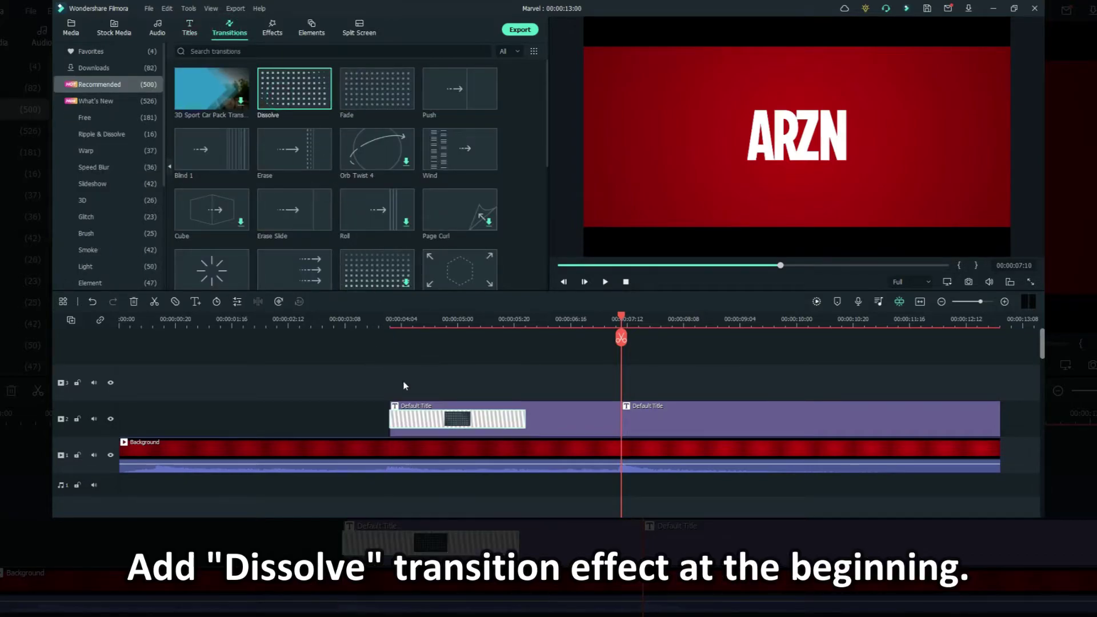
Shorten the Dissolve transition on the first title segment and apply the Zoom out 3 animation to that segment
left_click_drag(525, 416, 446, 420)
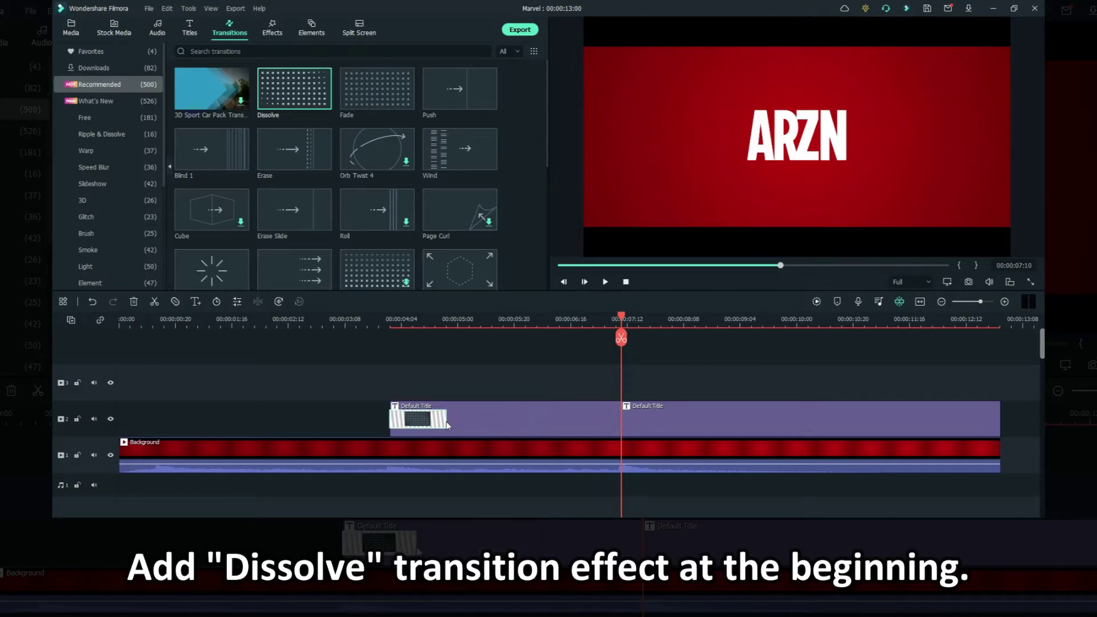
right_click(507, 420)
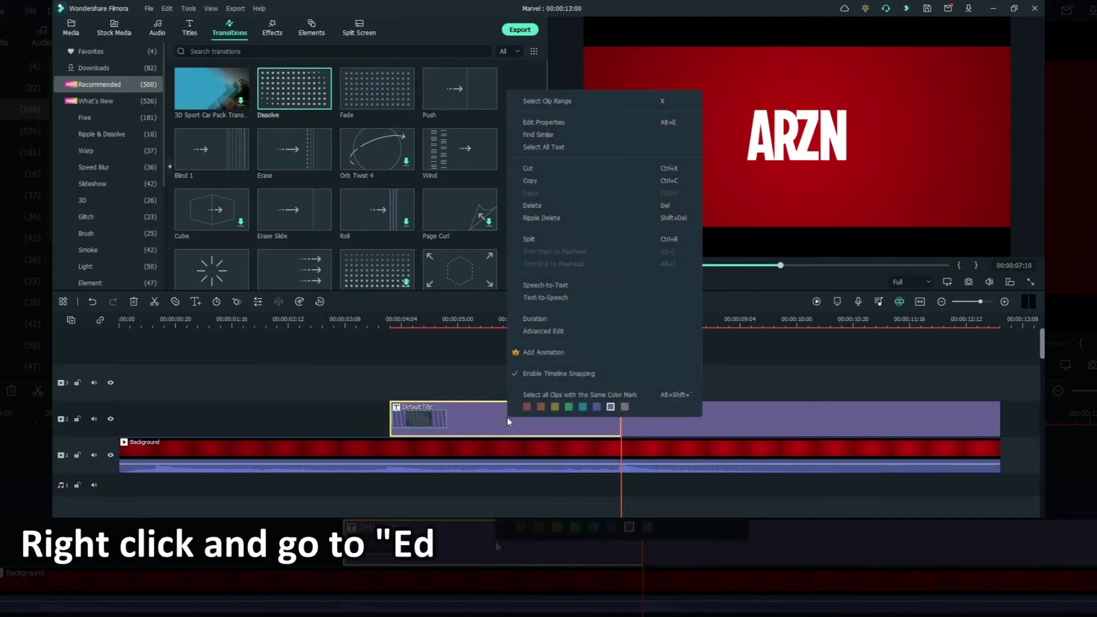
left_click(550, 124)
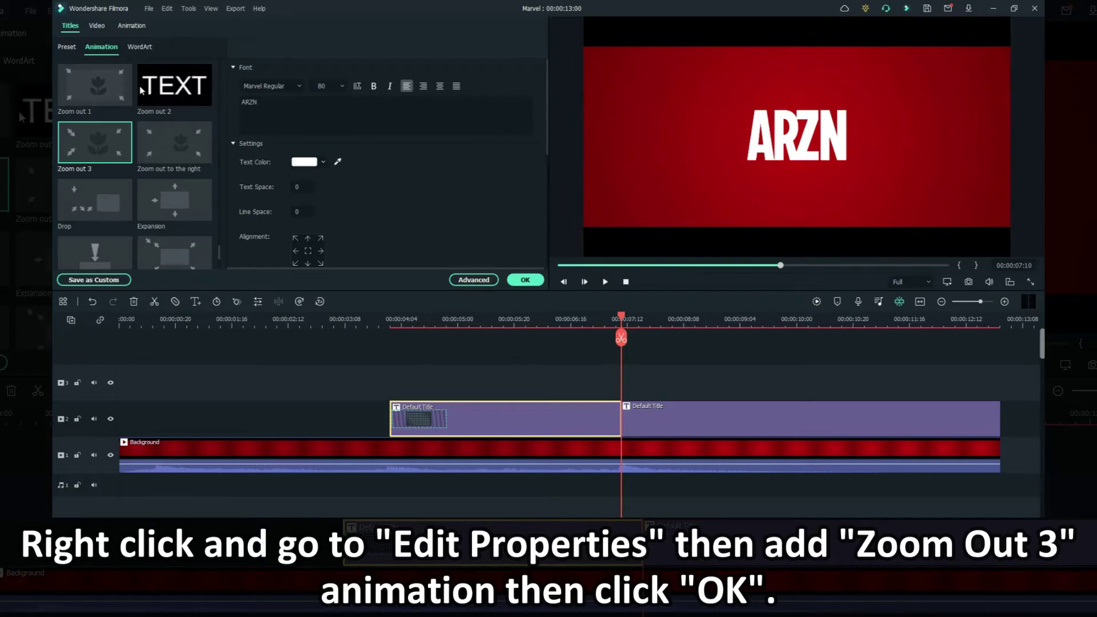
left_click(84, 151)
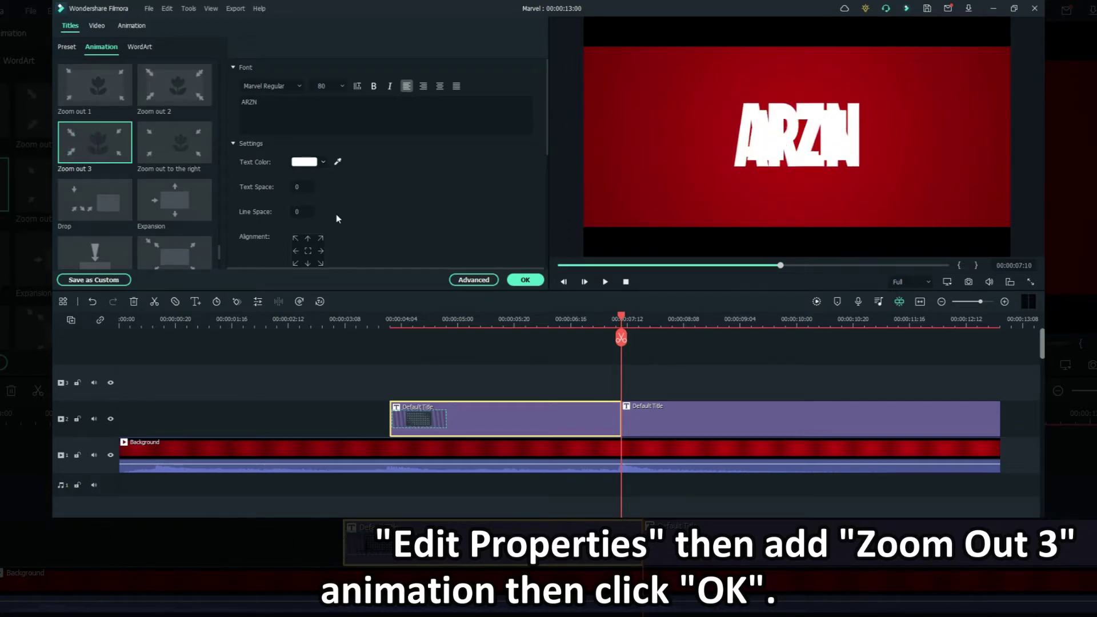
left_click(525, 279)
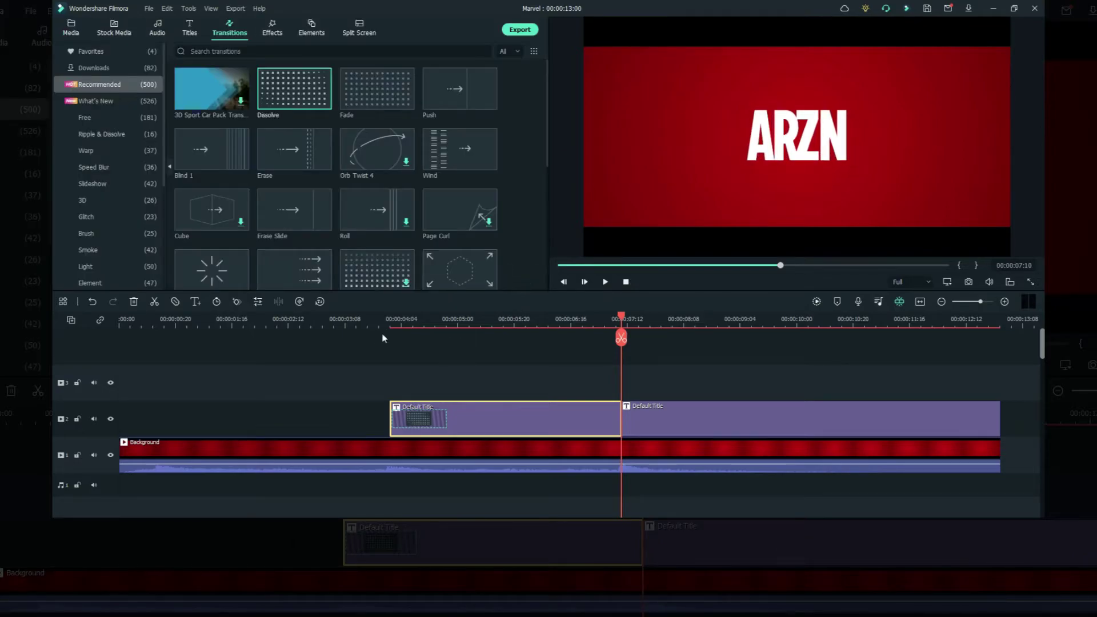
Play back the title intro from shortly before the title appears
left_click(331, 323)
key("space")
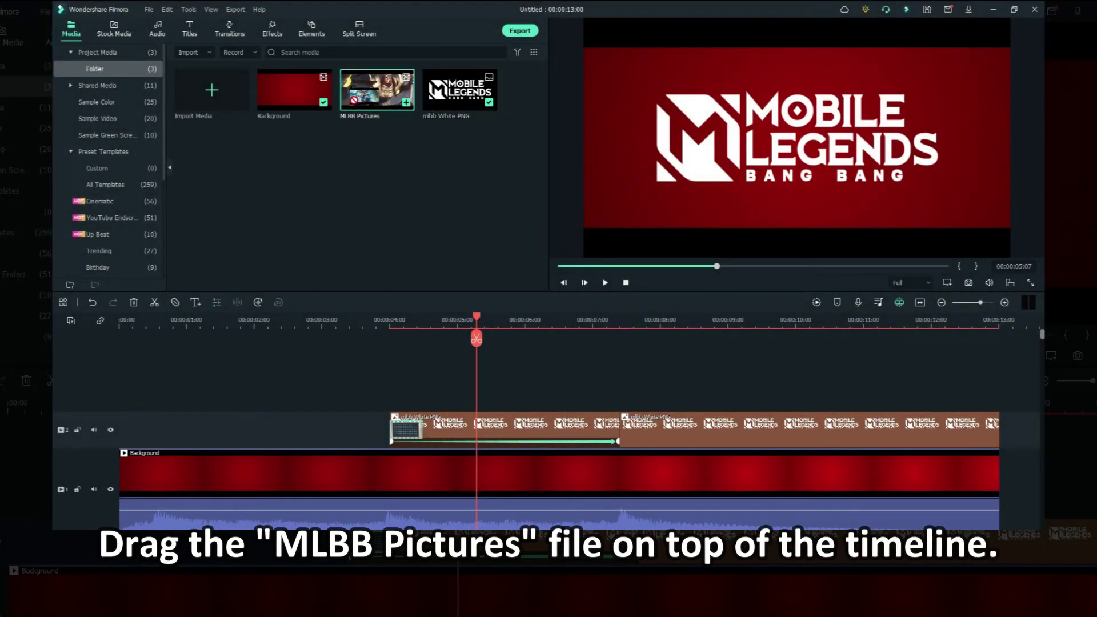
Place the MLBB Pictures clip on a track above the logo from the start and trim its end to 00:00:08:00
left_click_drag(377, 90, 125, 378)
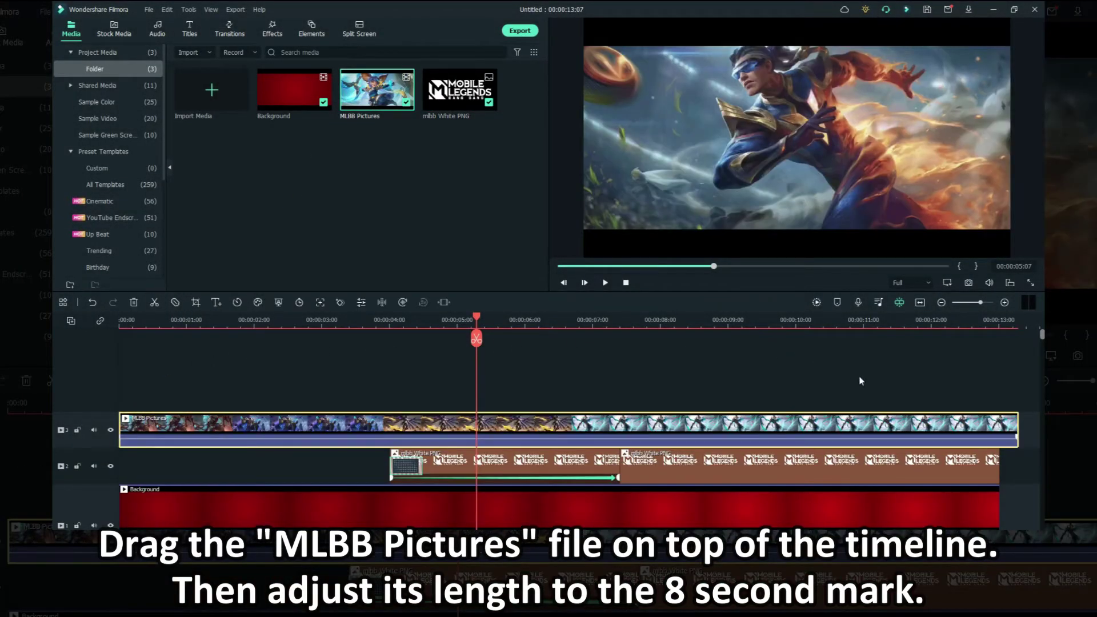
left_click(658, 320)
left_click(660, 318)
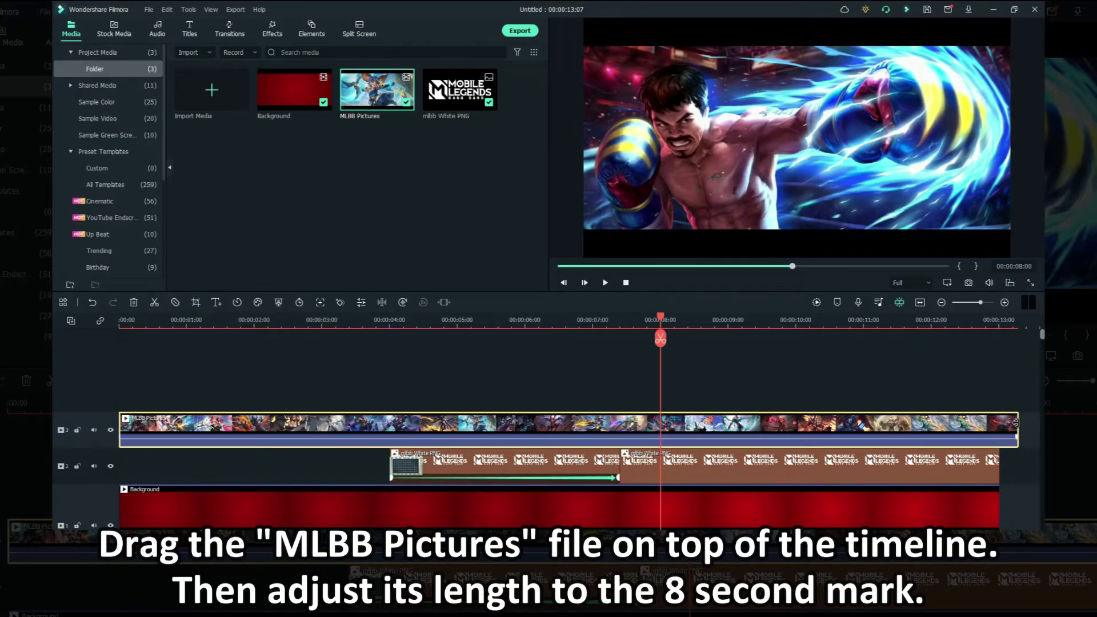
left_click_drag(1015, 422, 660, 426)
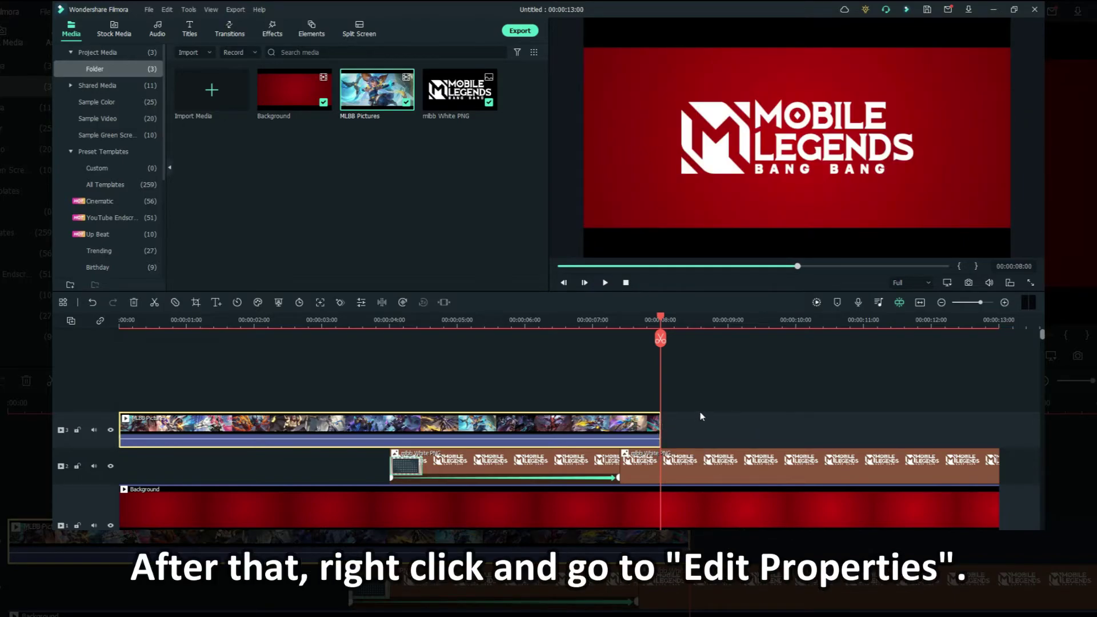
Set the MLBB Pictures clip's blending mode to Multiply and confirm its properties
right_click(492, 430)
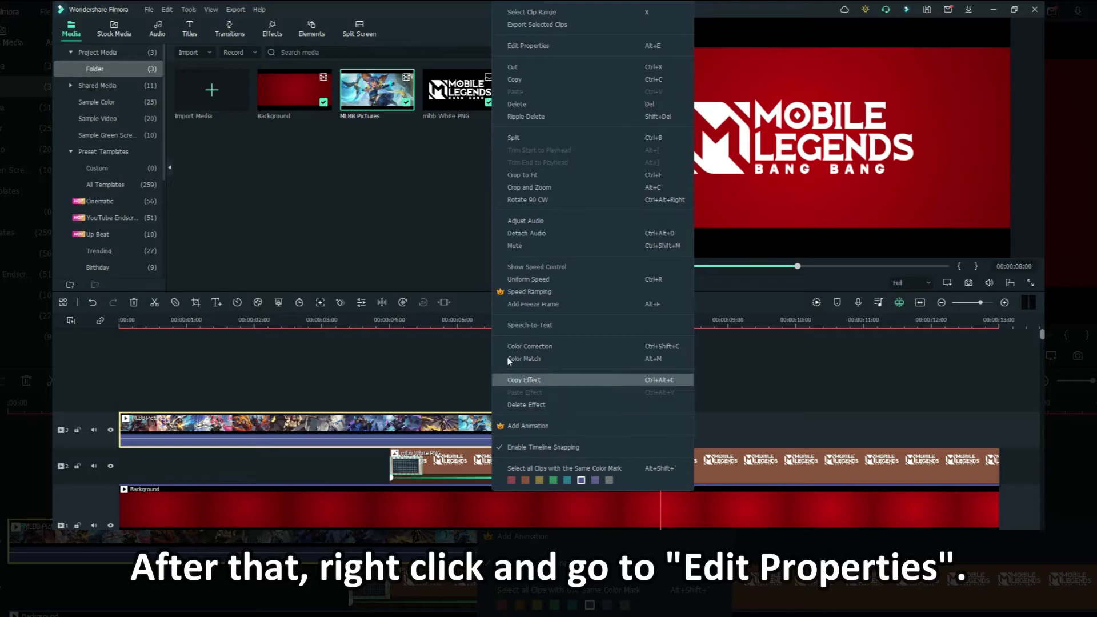
left_click(532, 47)
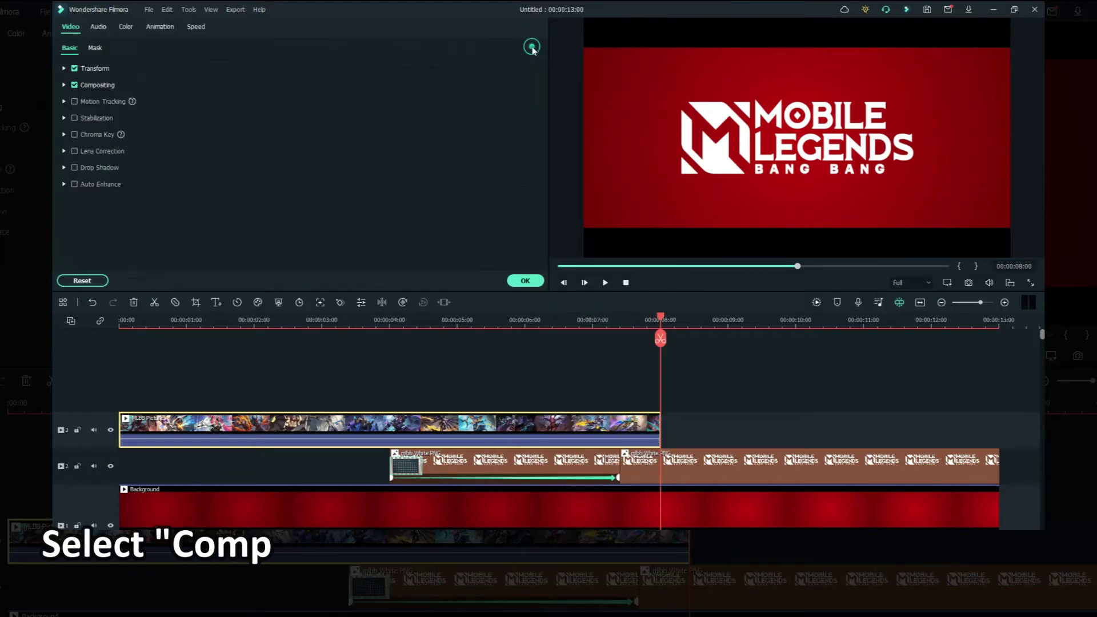
left_click(65, 85)
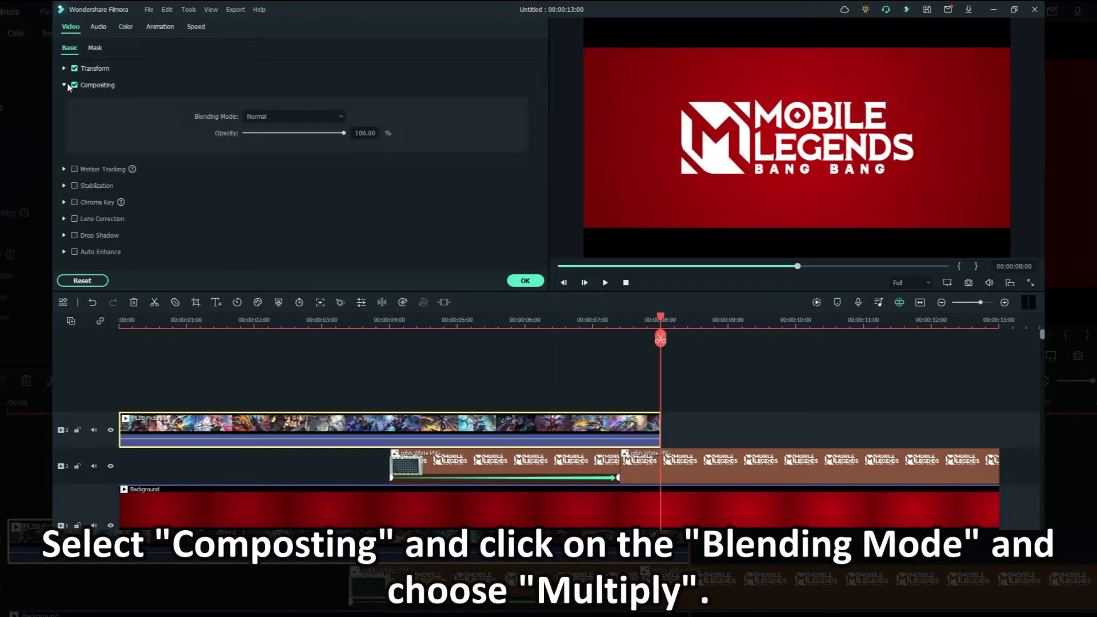
left_click(256, 117)
left_click(279, 171)
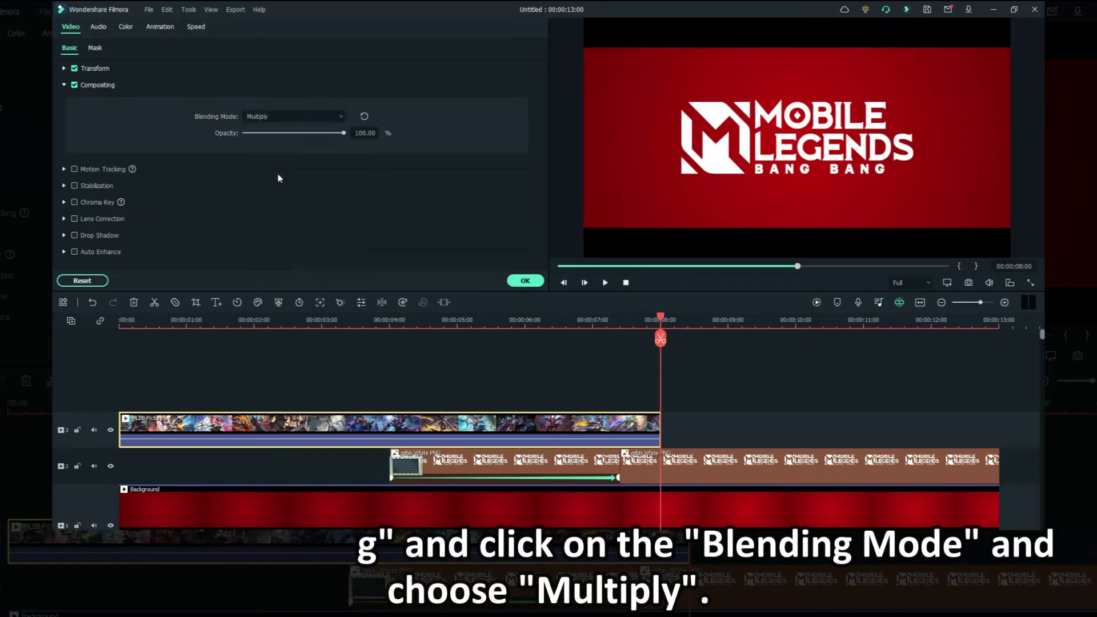
left_click(526, 281)
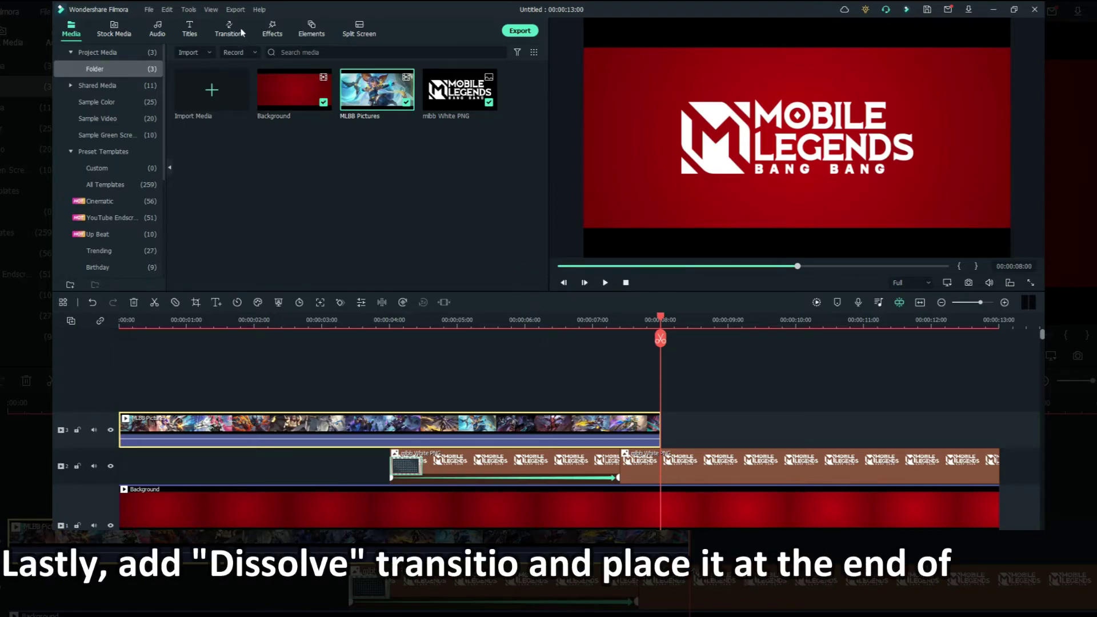
Add a Dissolve transition over about the last three seconds of the MLBB Pictures clip and return the preview to the beginning
left_click(241, 32)
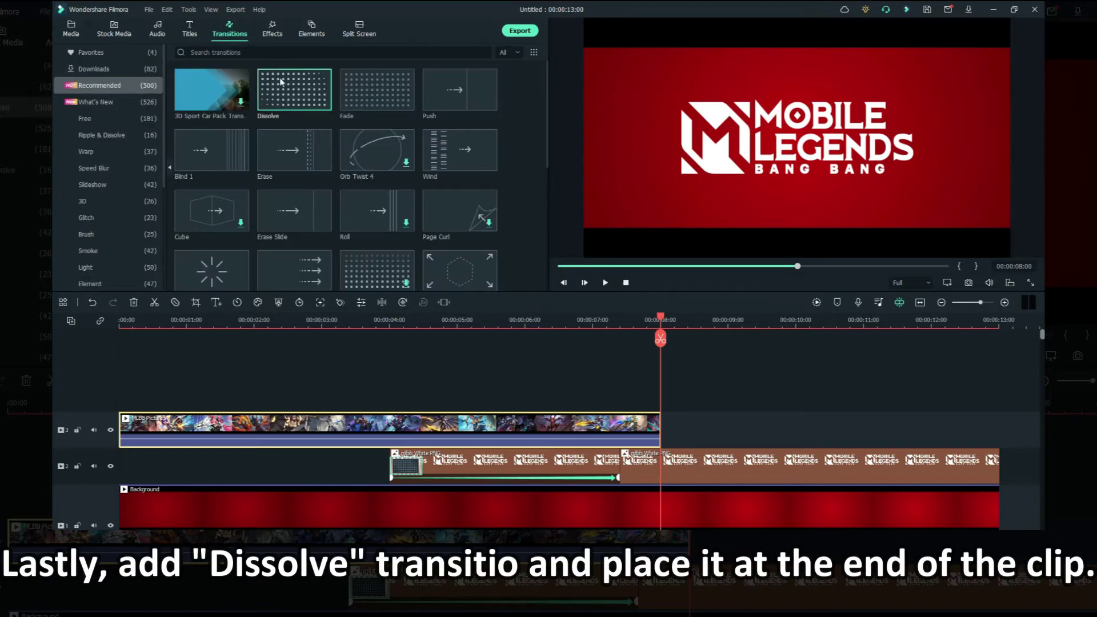
left_click_drag(281, 81, 445, 434)
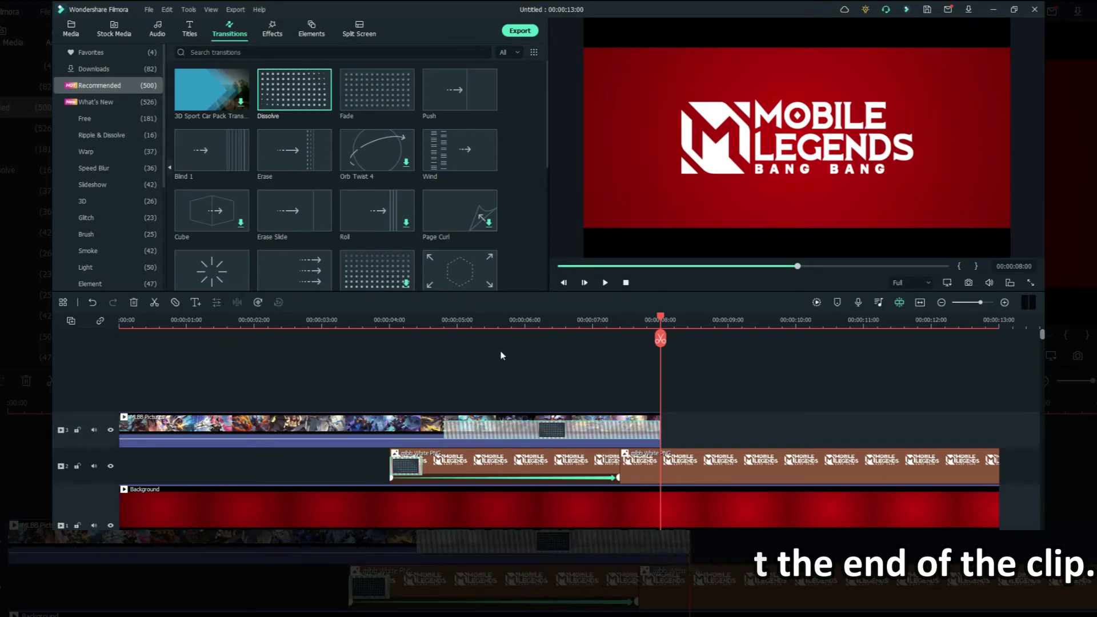
left_click(561, 266)
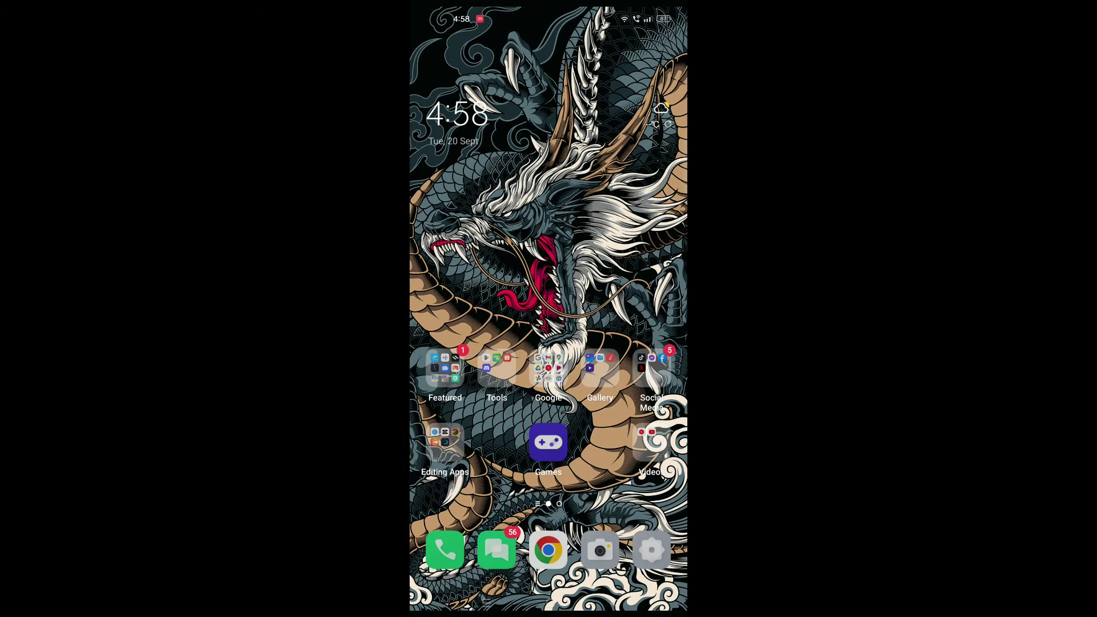
Switch to the phone's Games app and launch Mobile Legends: Bang Bang
left_click(548, 442)
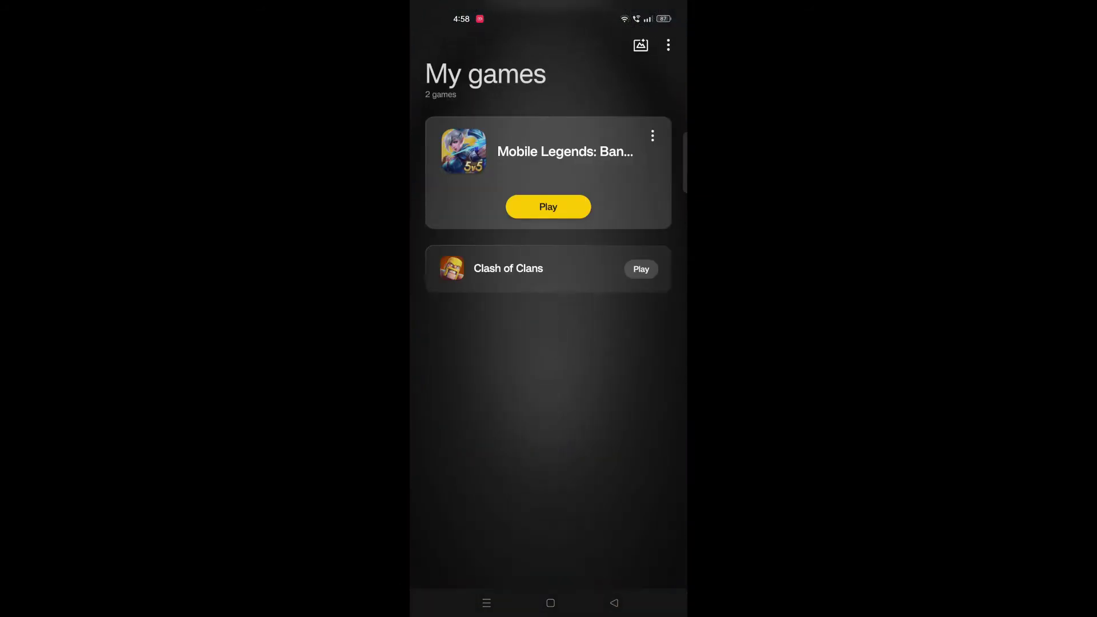
left_click(564, 207)
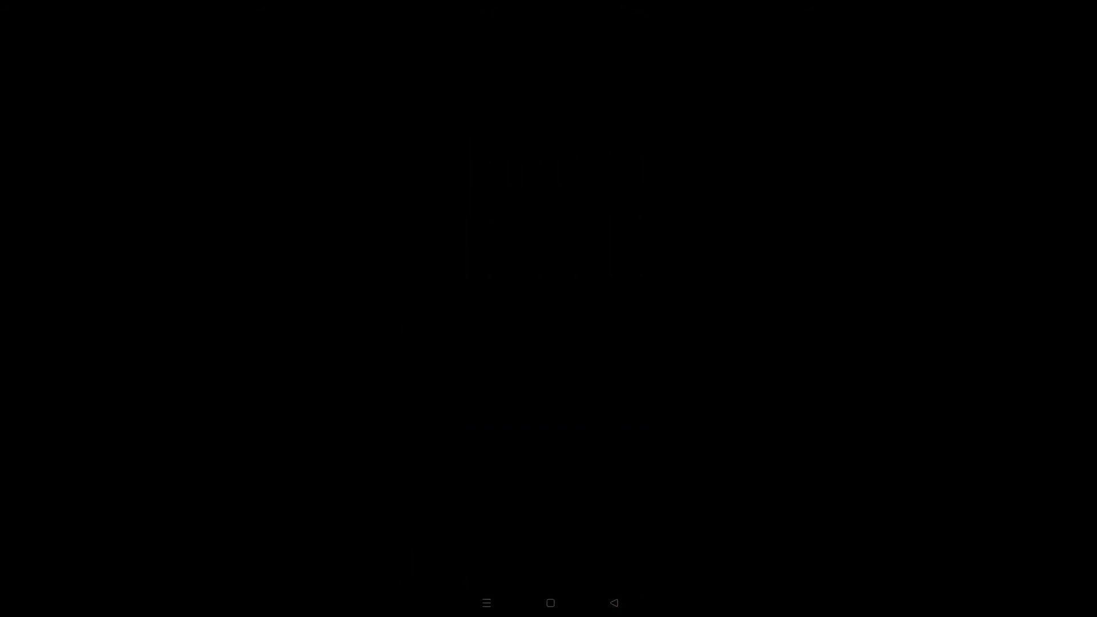